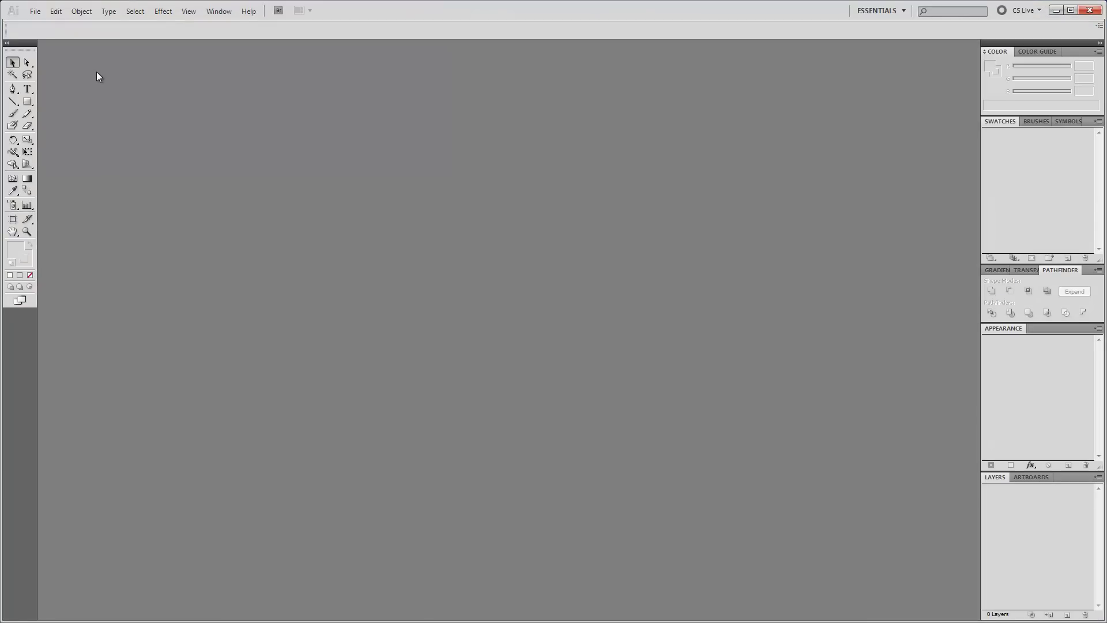
- Open the Smart Guides preferences from the Edit menu and accept them
left_click(56, 12)
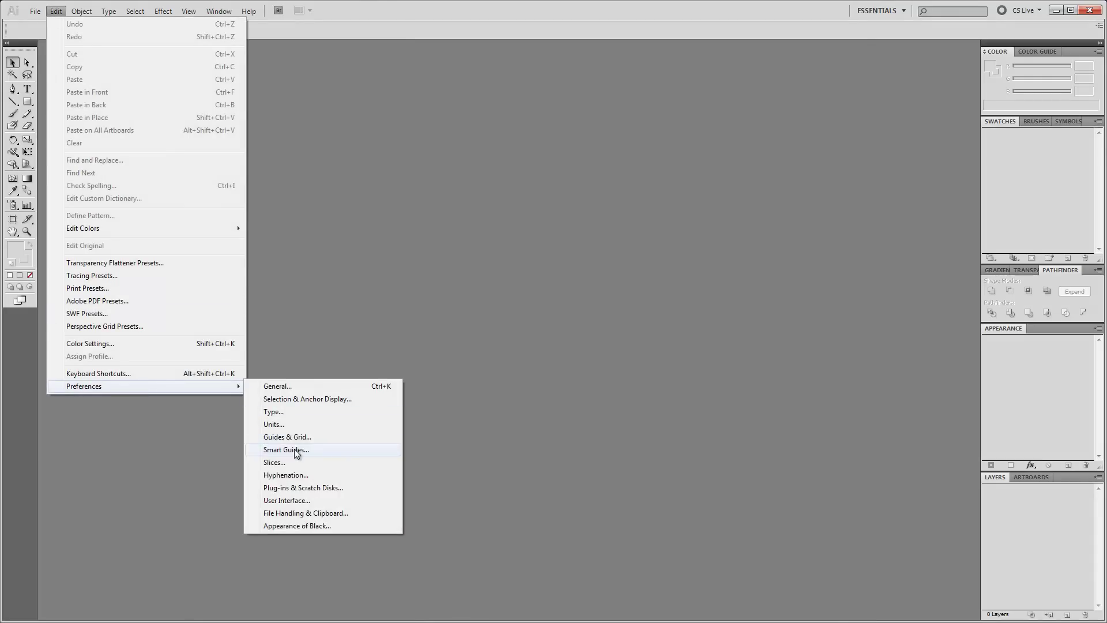
left_click(295, 451)
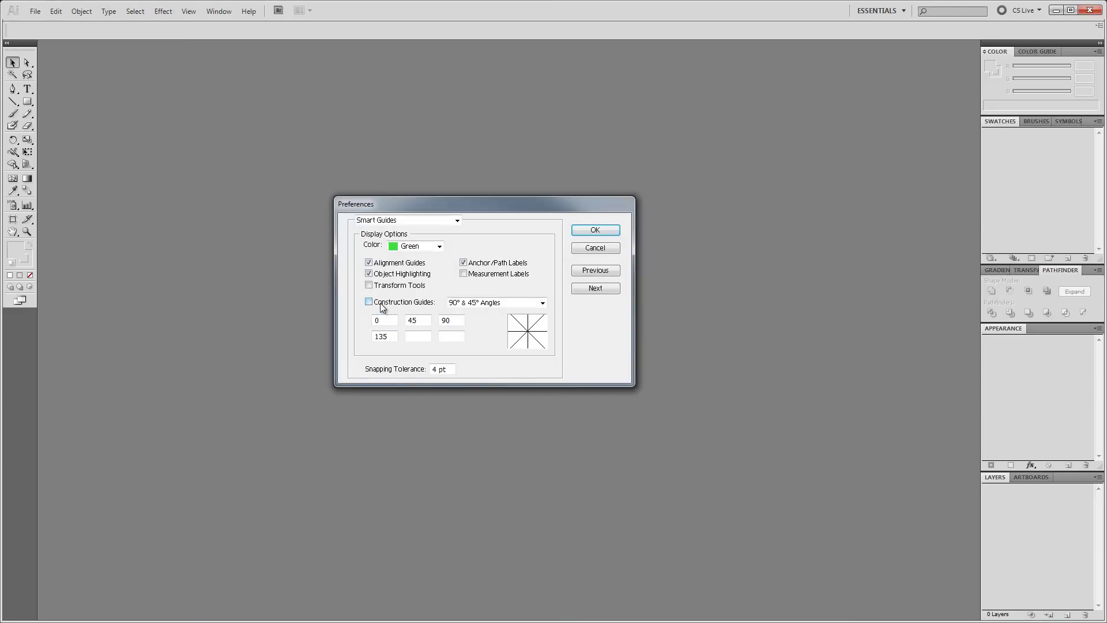
left_click(588, 234)
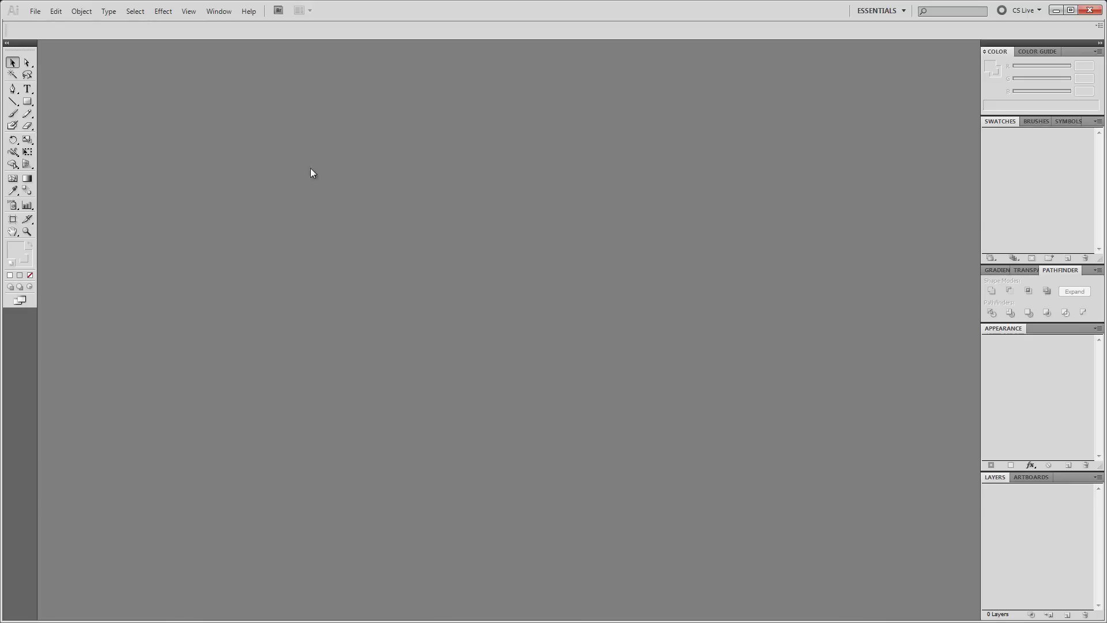
- Create a new blank document and switch to the Rounded Rectangle tool
left_click(35, 11)
left_click(97, 43)
left_click(689, 200)
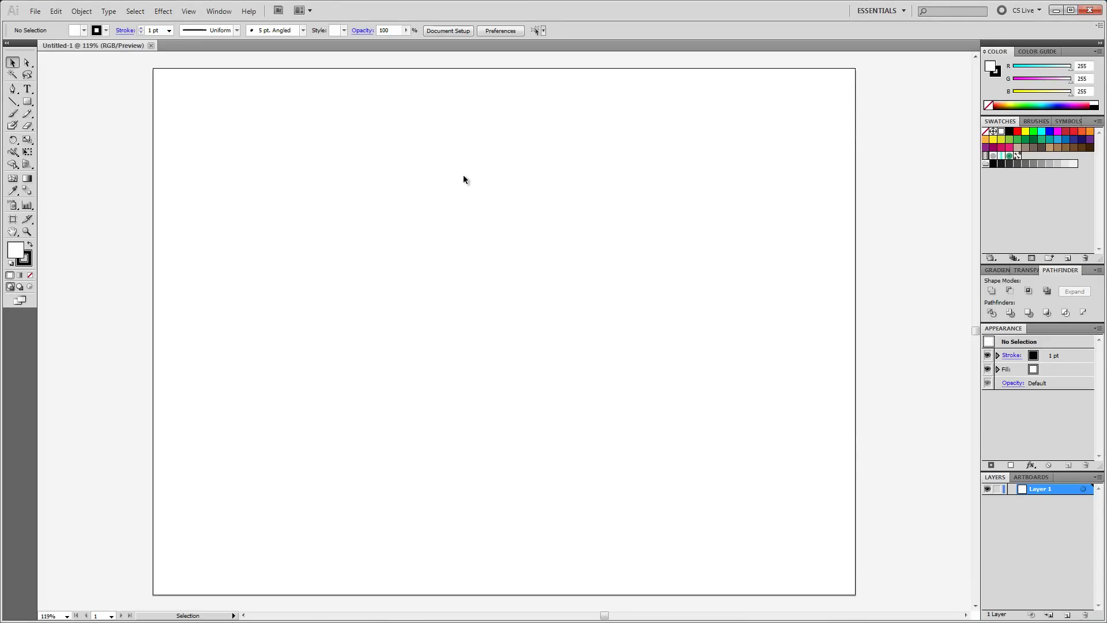
left_click(29, 104)
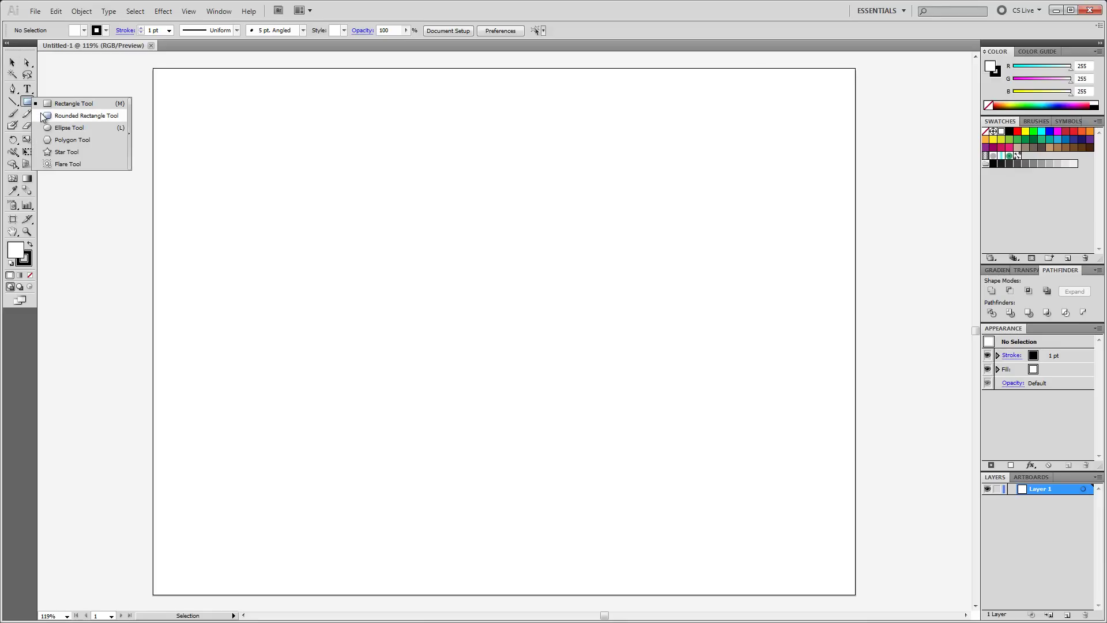
left_click(54, 116)
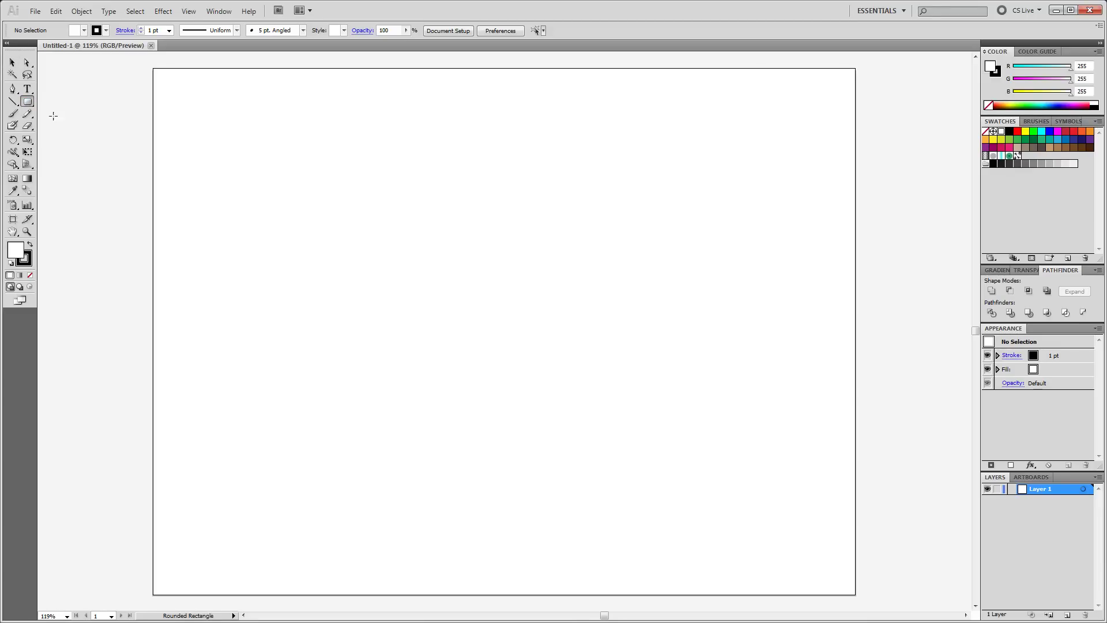
- Draw a 55 × 20 px rounded rectangle with 10 px corner radius near the artboard centre
left_click(463, 290)
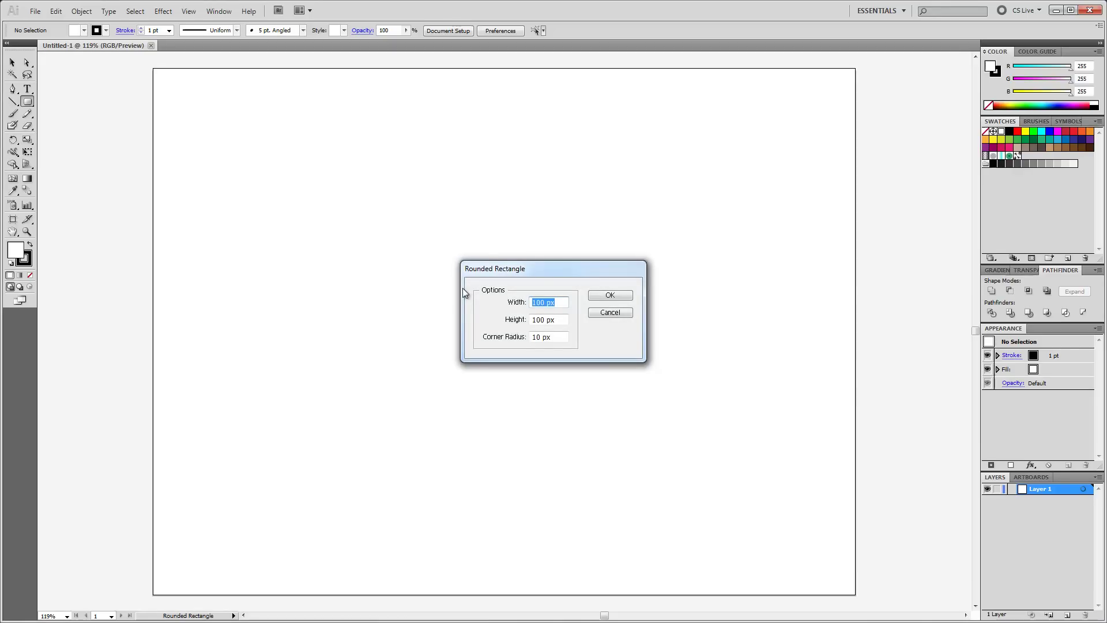
type("5")
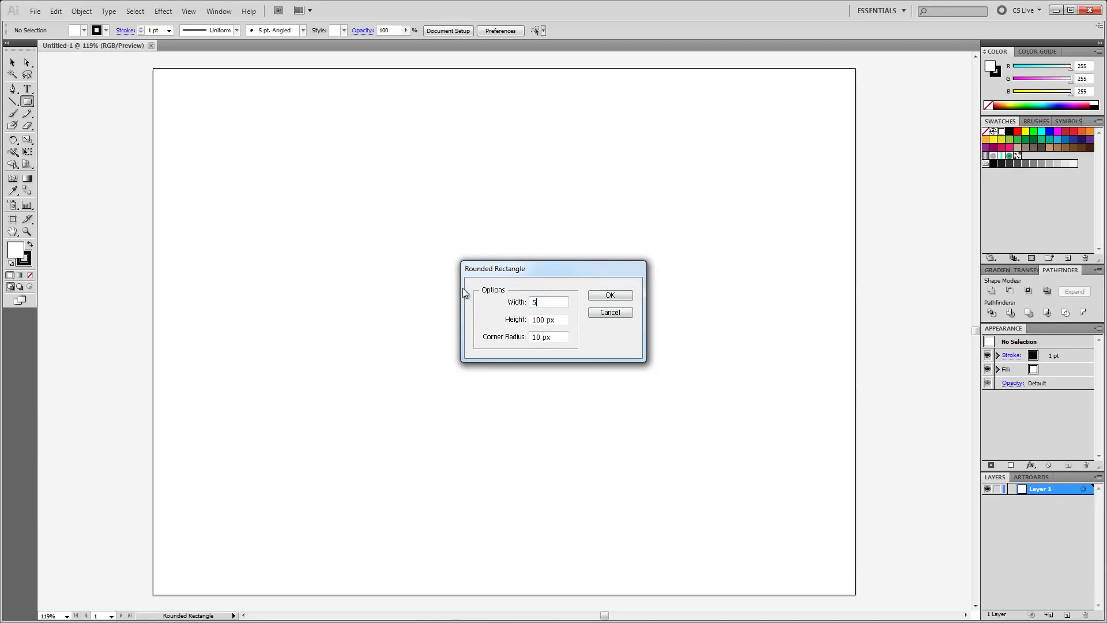
type("5")
key("Tab")
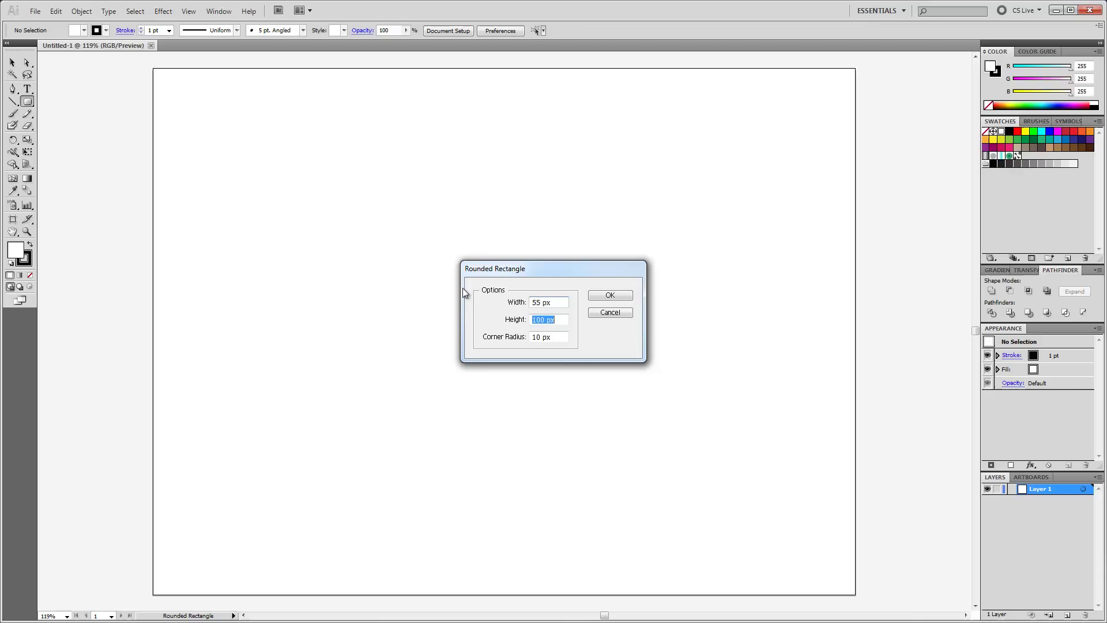
type("20")
key("Return")
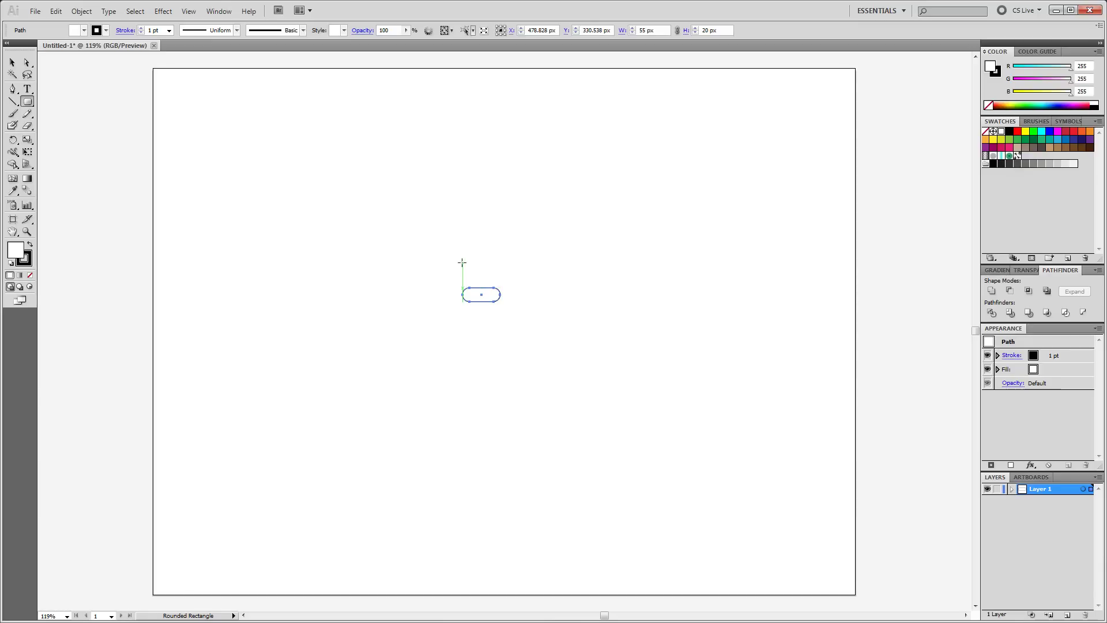
left_click(12, 62)
- Zoom in and give the rectangle a blue fill (RGB 41, 171, 226) and no stroke
key("z")
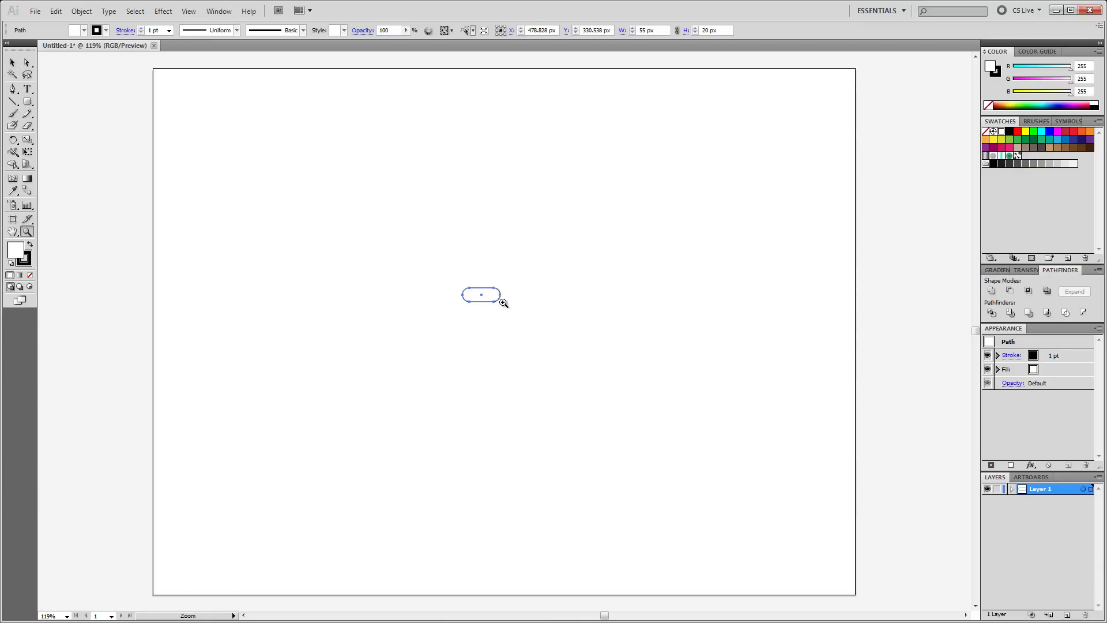
left_click(493, 303)
left_click(507, 332)
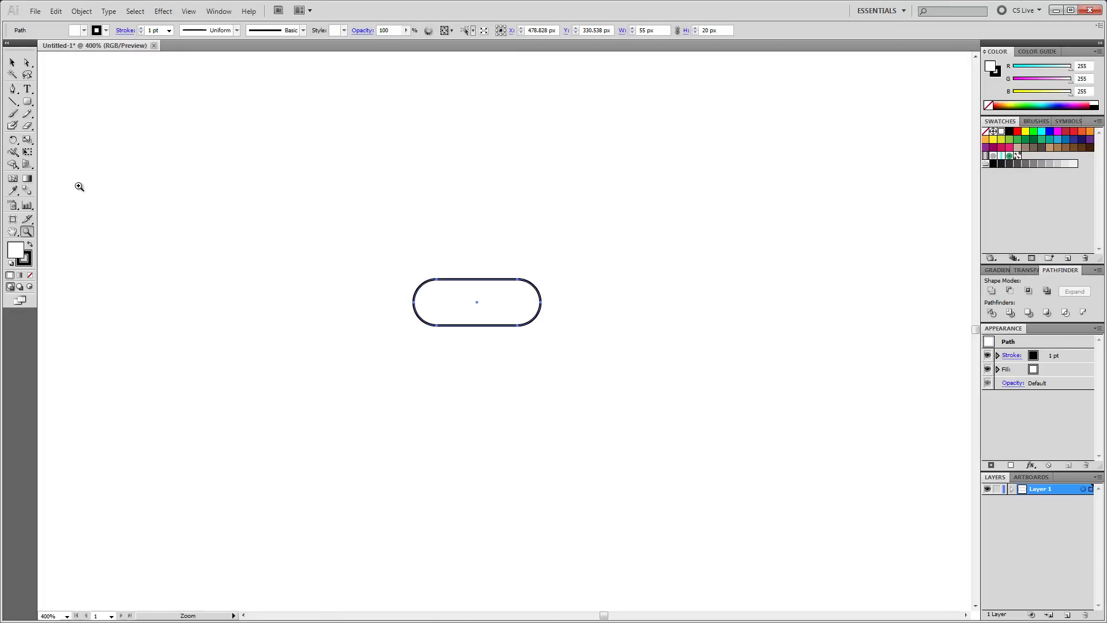
left_click(12, 63)
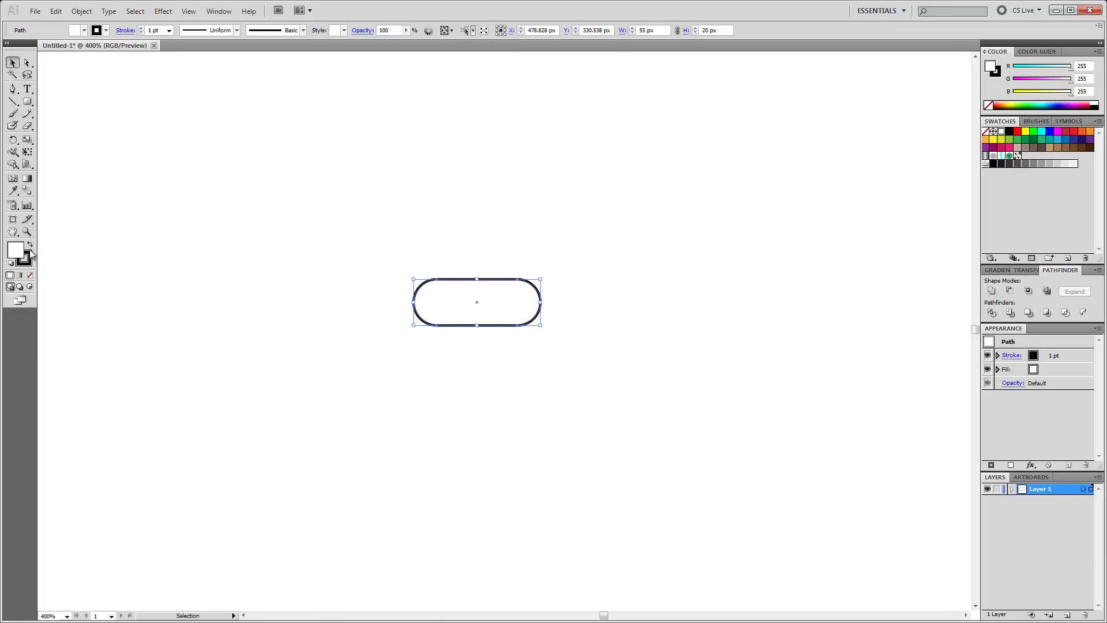
left_click(30, 276)
left_click(29, 248)
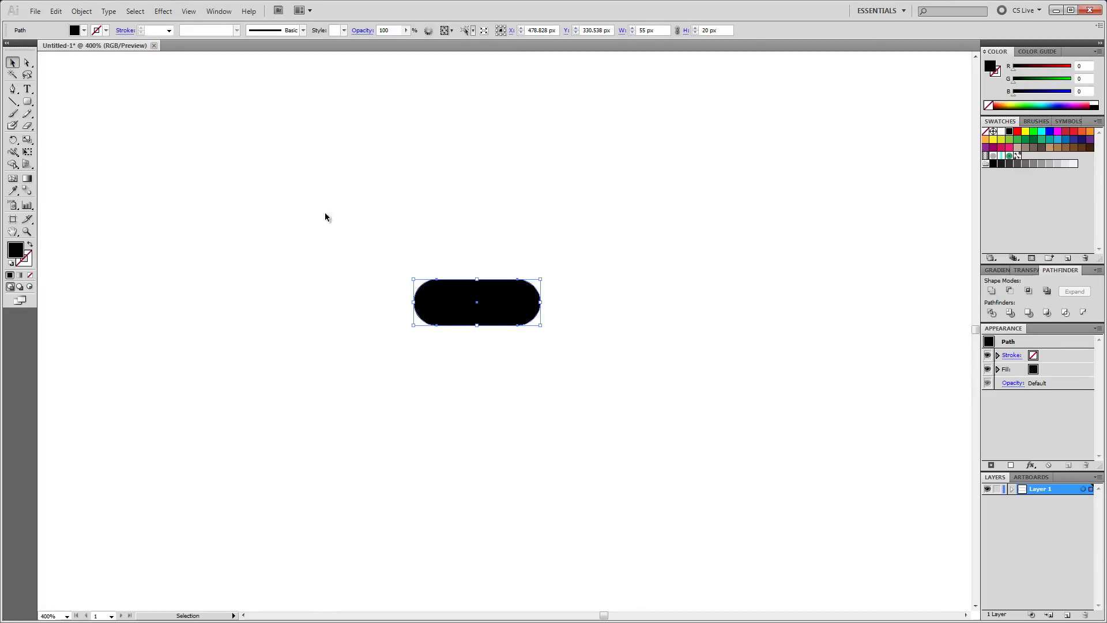
left_click(1051, 139)
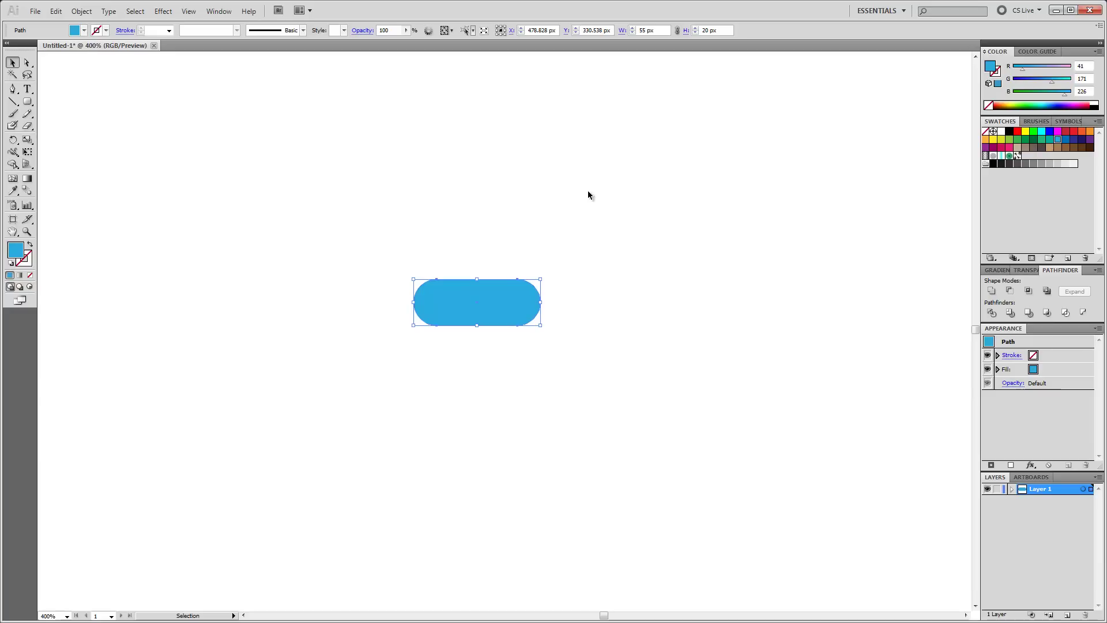
left_click(542, 222)
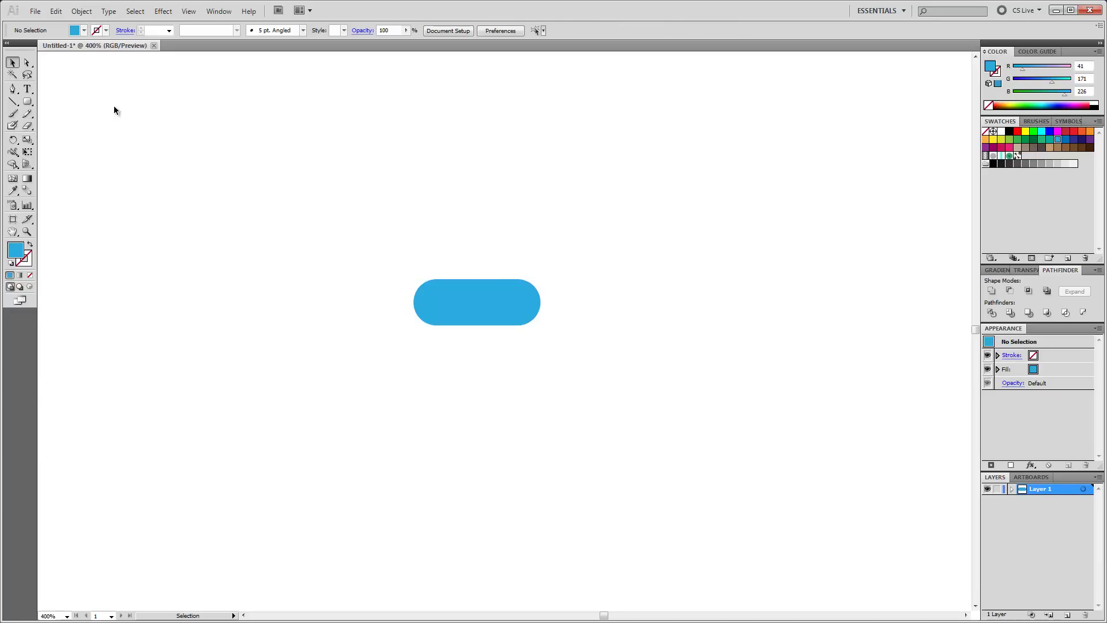
left_click(27, 63)
mouse_move(388, 284)
left_mouse_down()
mouse_move(426, 330)
mouse_move(346, 327)
left_mouse_up()
key("ctrl+z")
left_click(376, 327)
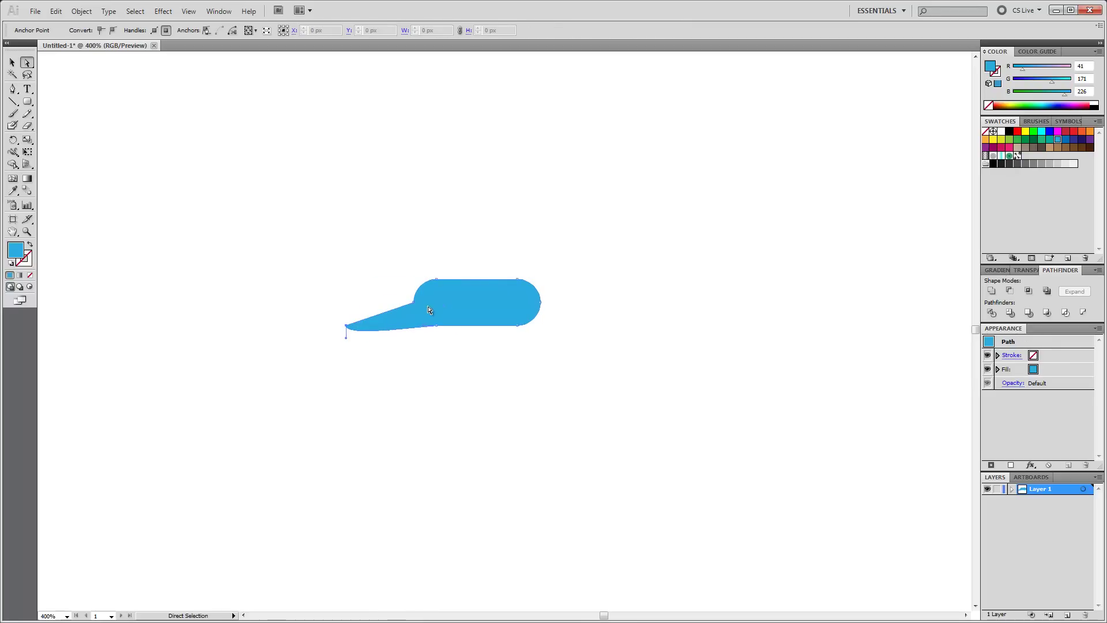
left_click(540, 302)
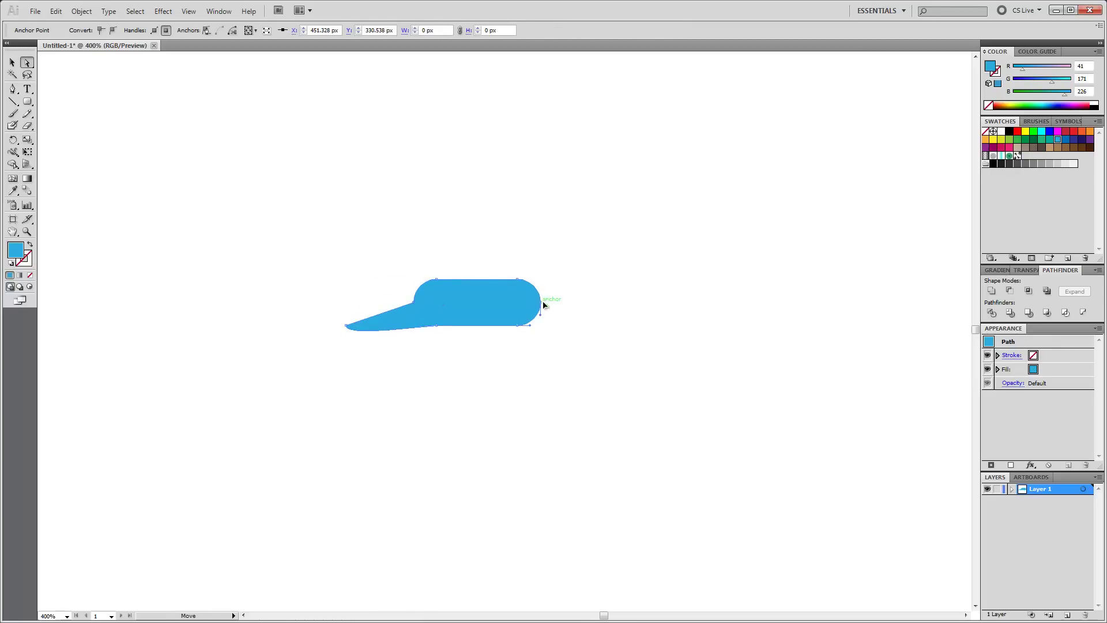
left_click_drag(542, 302, 561, 274)
key("v")
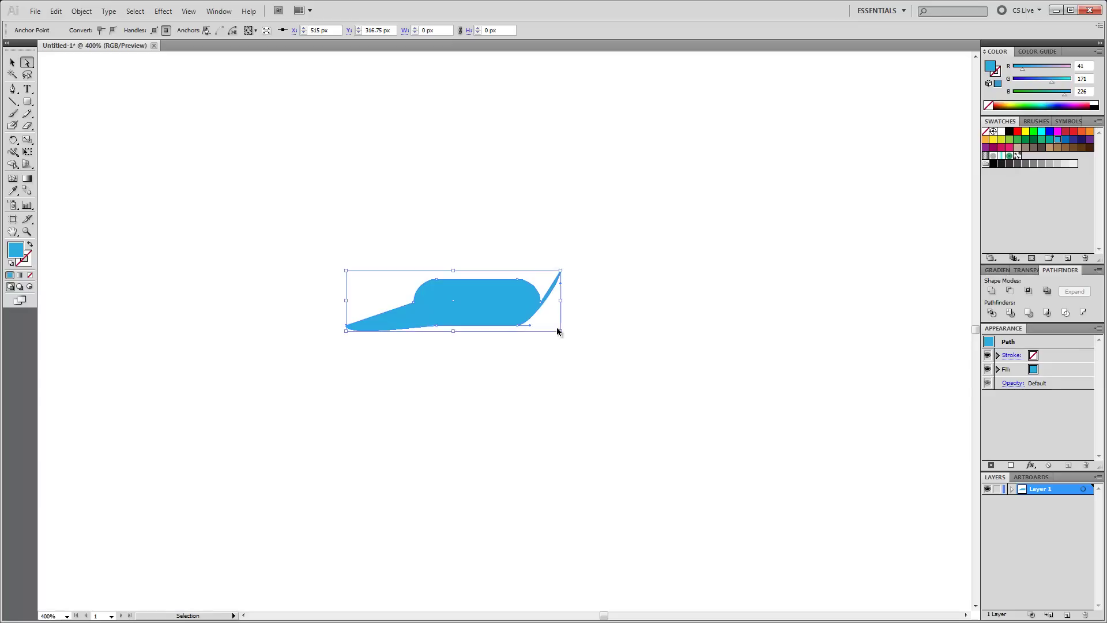
key("ctrl+z")
key("ctrl+z")
left_click(13, 62)
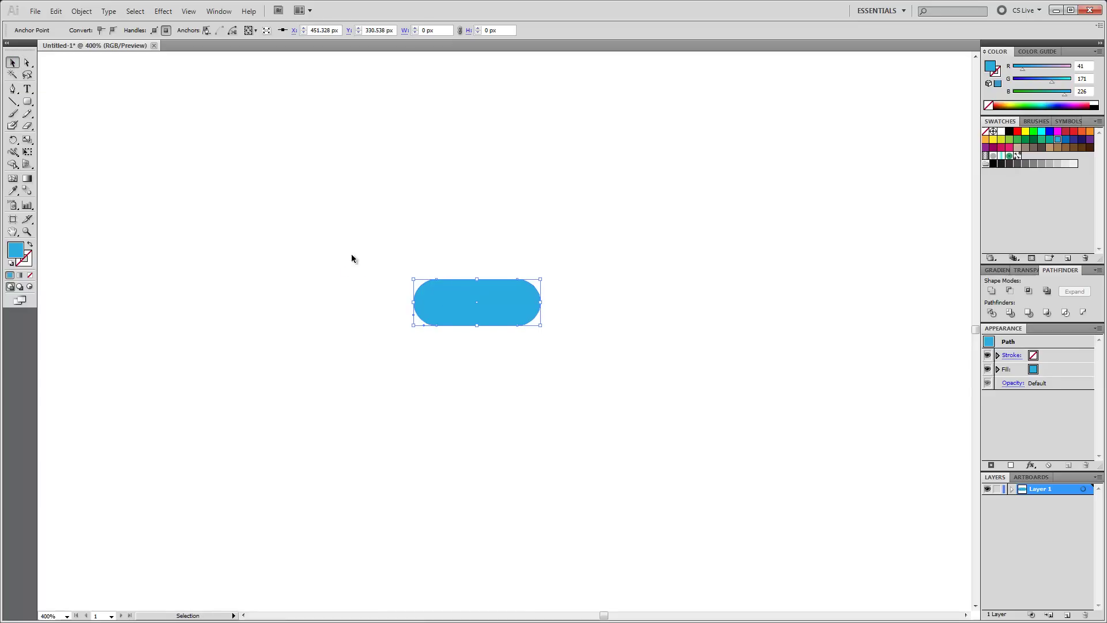
left_click_drag(352, 255, 605, 368)
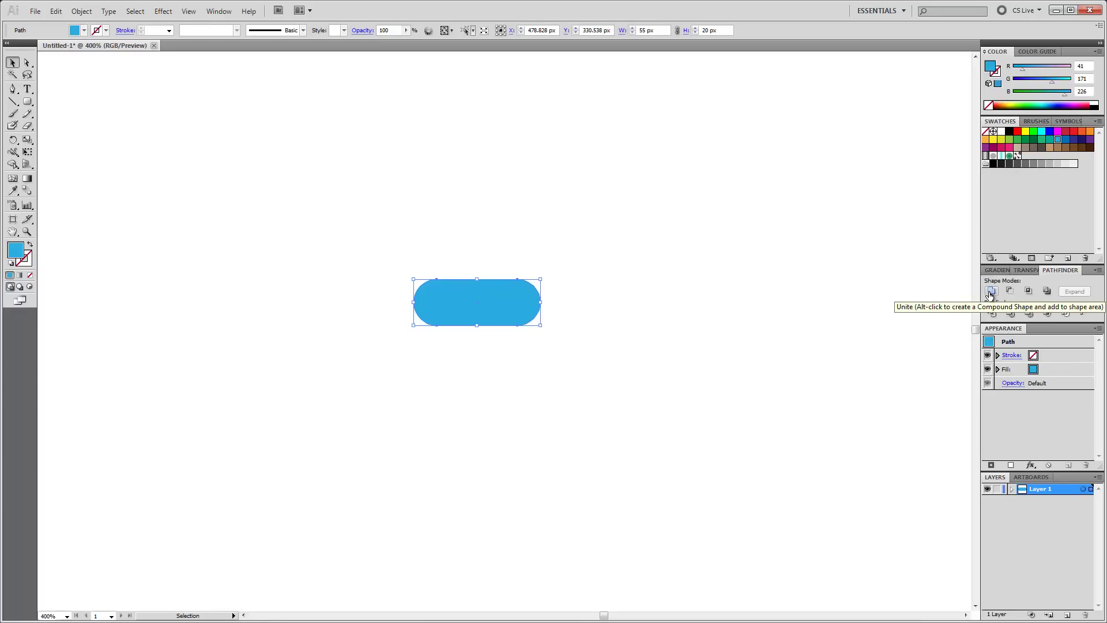
left_click(183, 198)
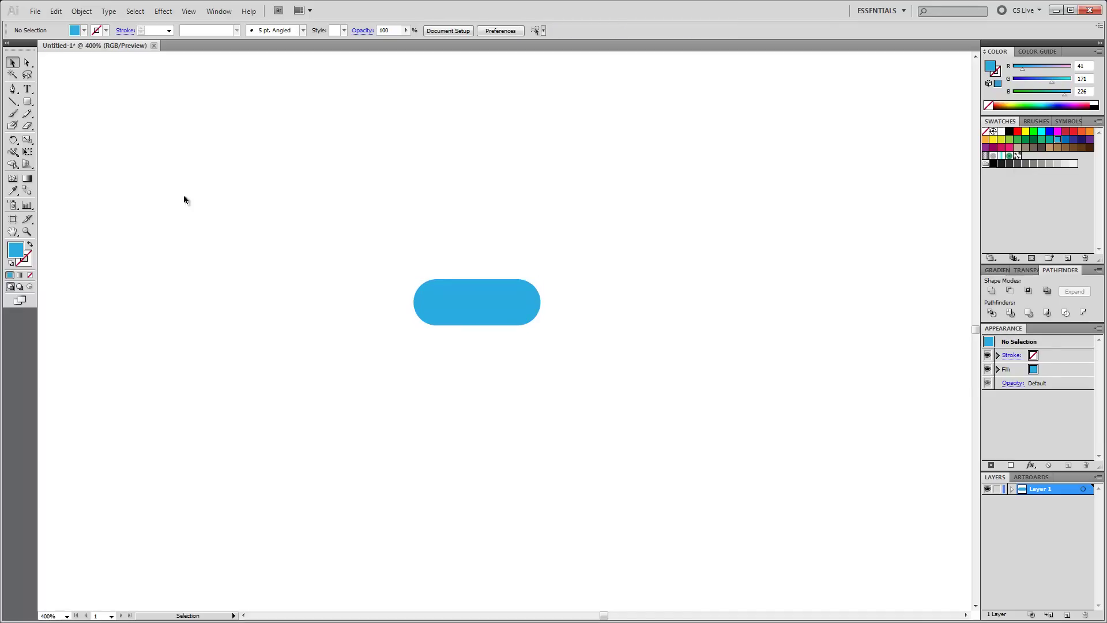
left_click(27, 63)
left_click_drag(416, 304, 350, 321)
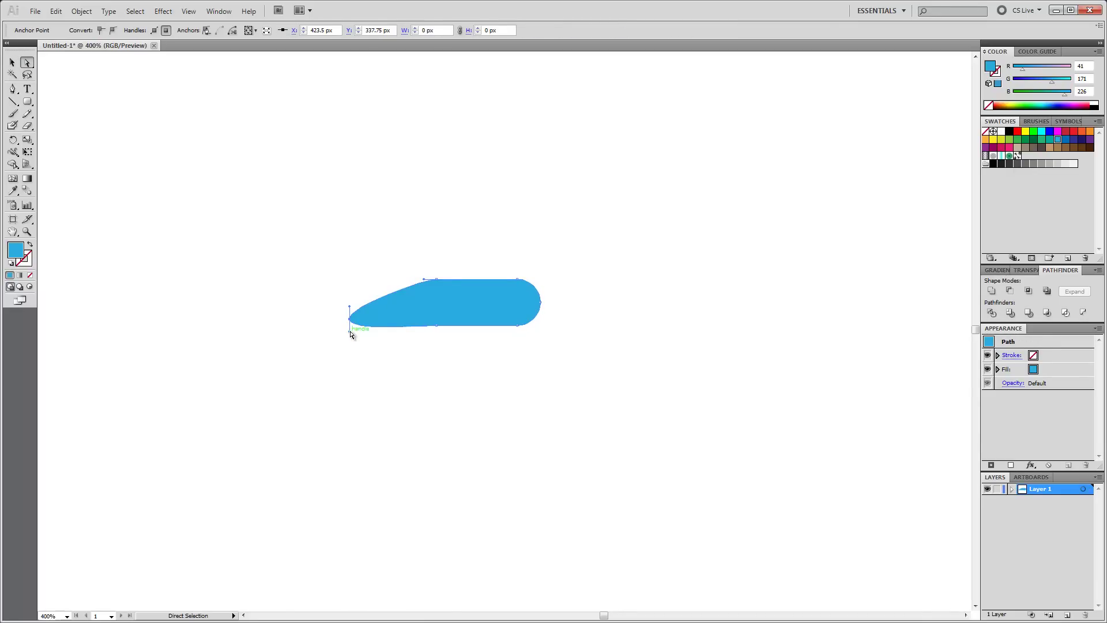
key("ctrl+z")
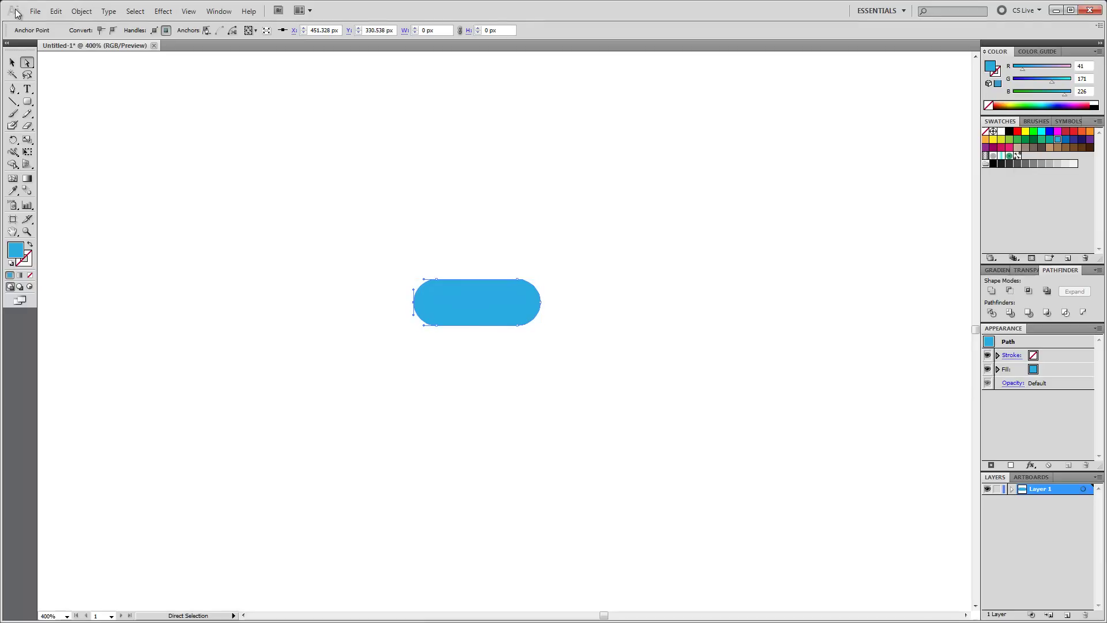
left_click(12, 62)
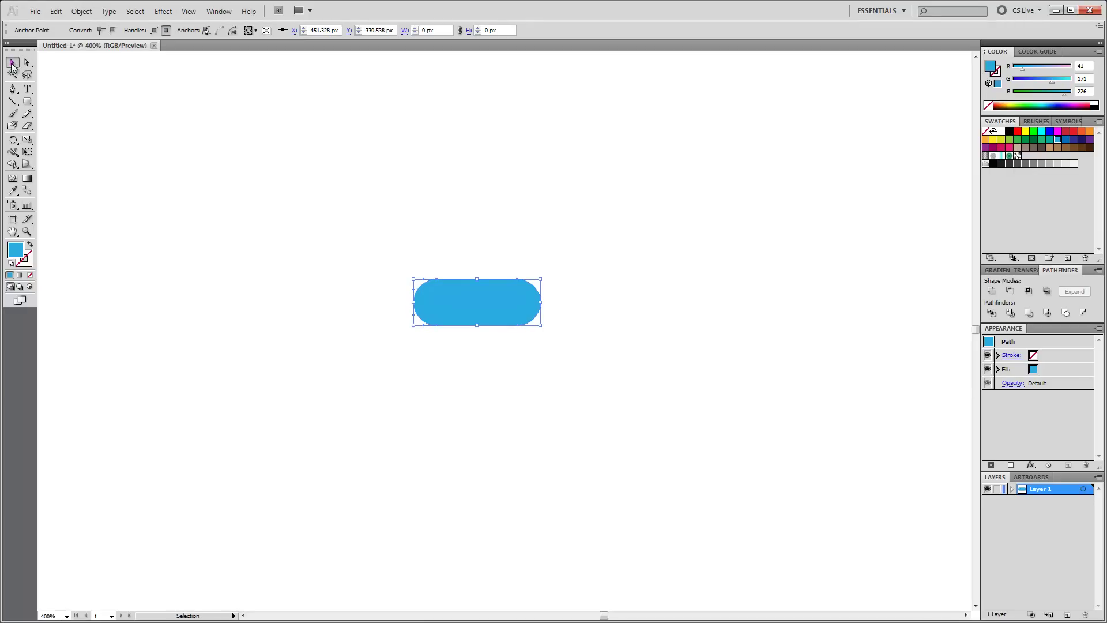
left_click(249, 170)
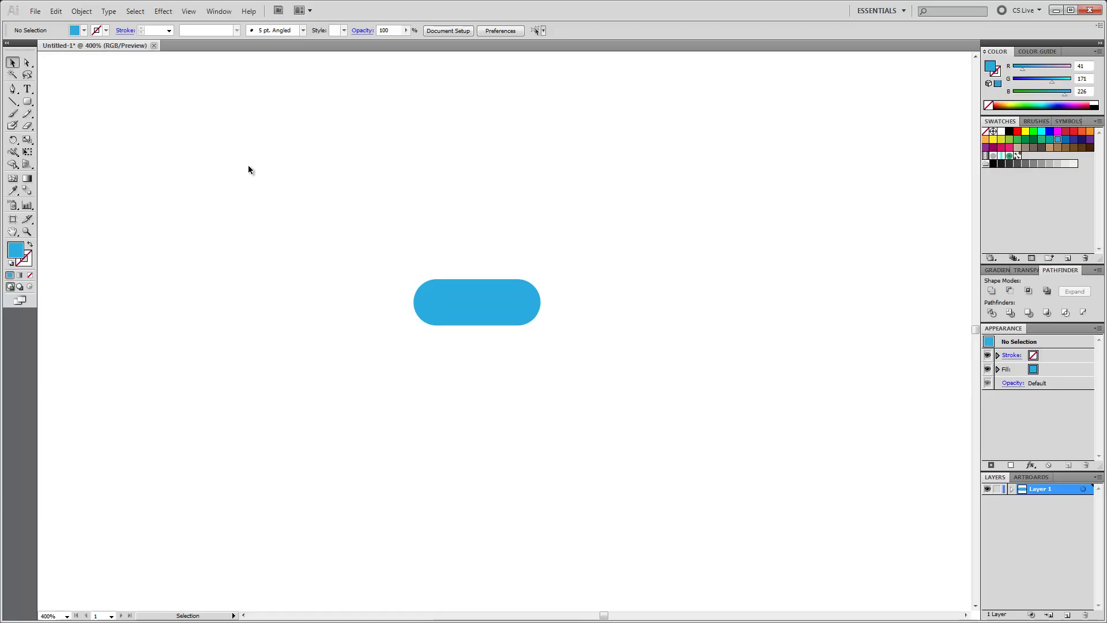
- Type the initials 'RO BRI' above the blue button, fixing typos with Backspace
left_click(29, 89)
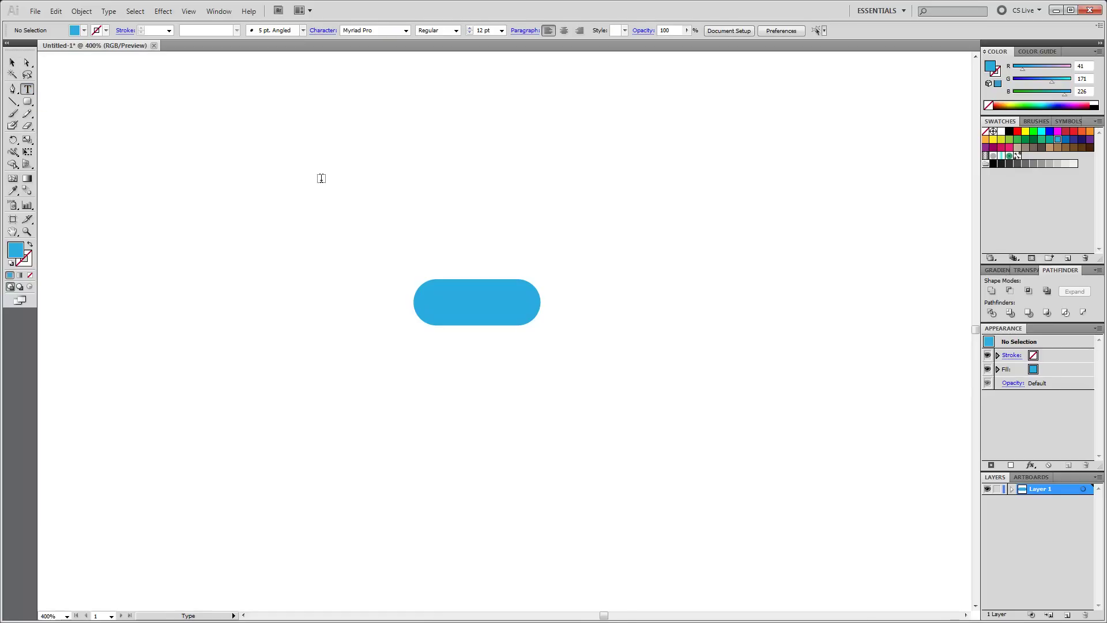
left_click(321, 179)
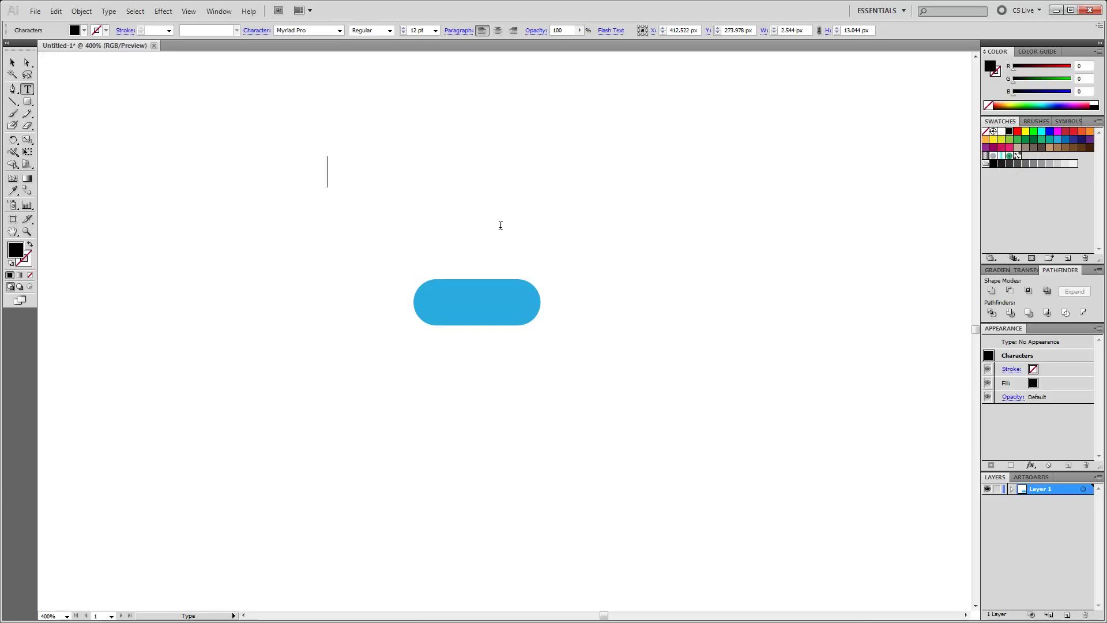
type("r")
key("BackSpace")
type("TO")
key("BackSpace")
key("BackSpace")
type("RO")
type(" BRI")
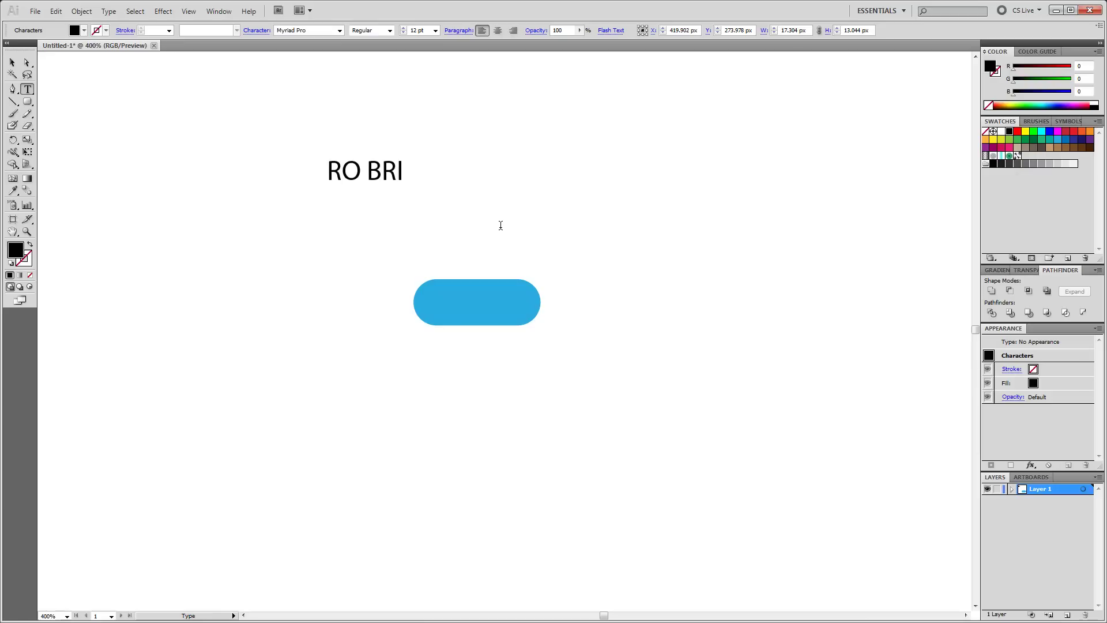
- Select the initials and set their font to LCARS GTJ3
left_click(13, 63)
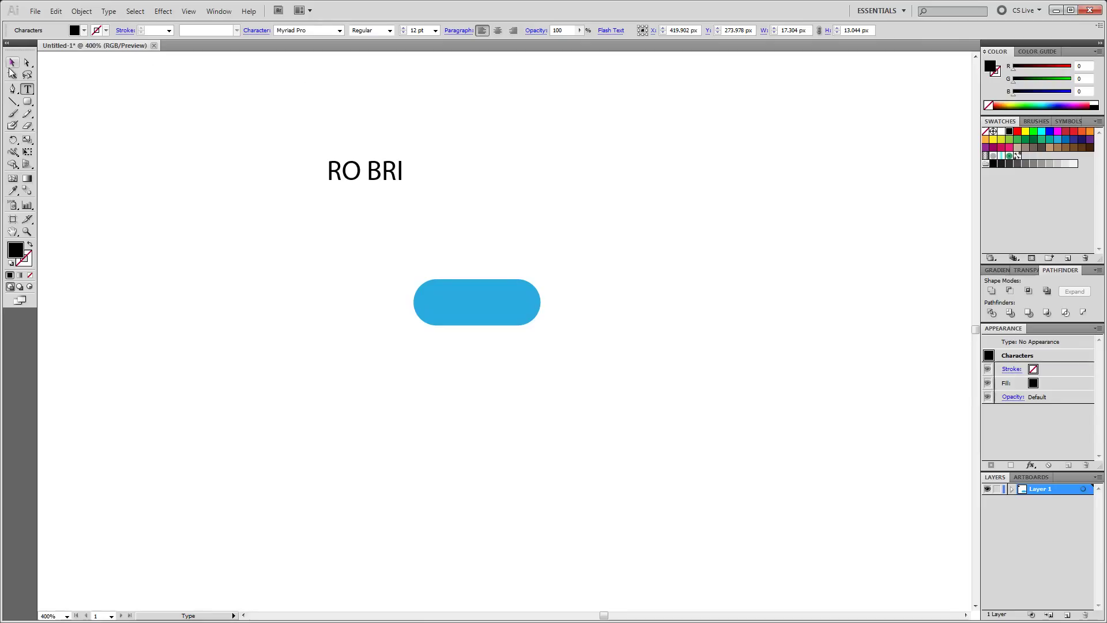
left_click(340, 31)
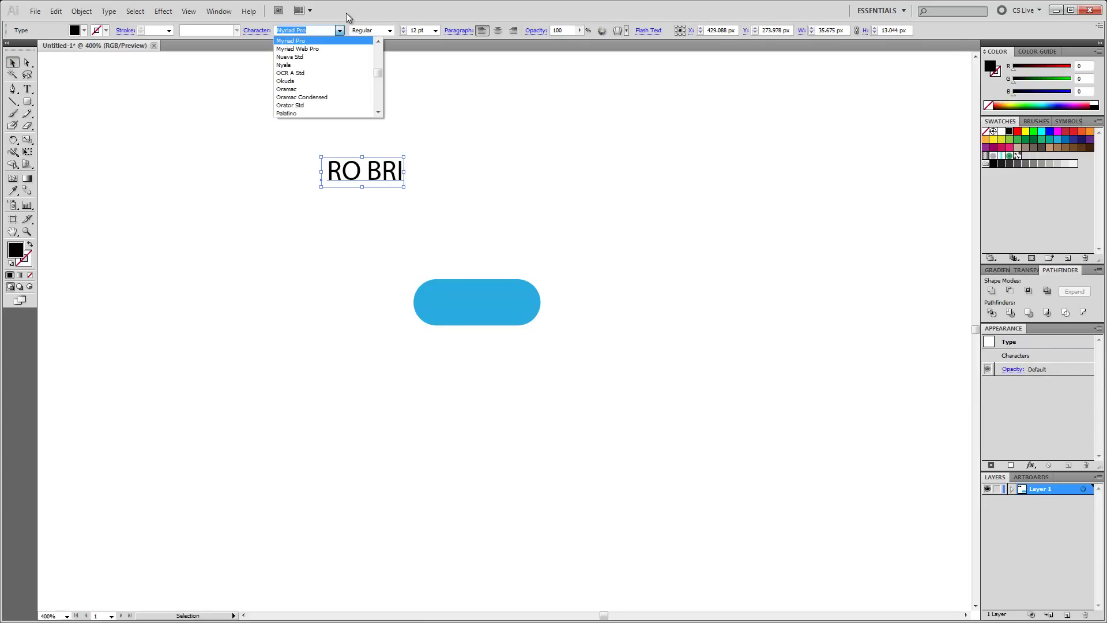
type("l")
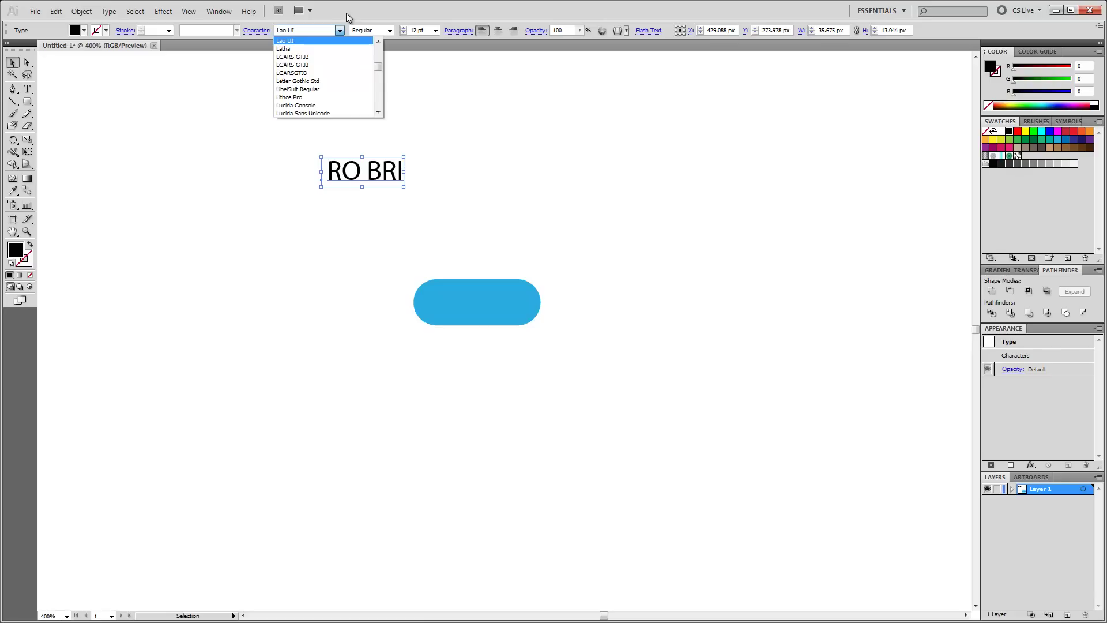
key("Down")
key("Down")
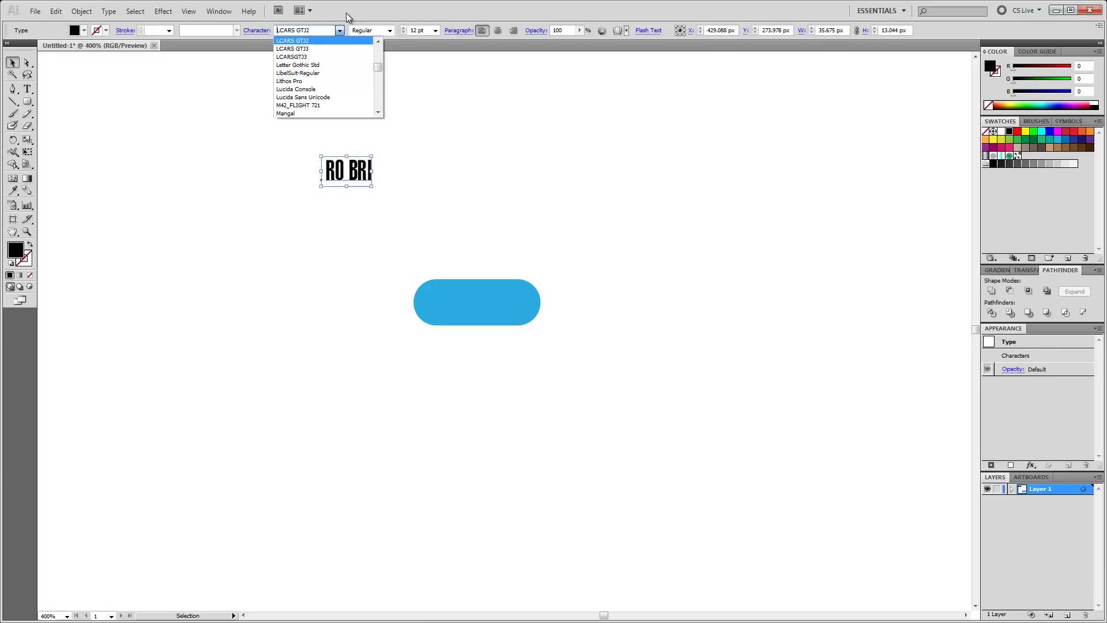
key("Down")
key("Return")
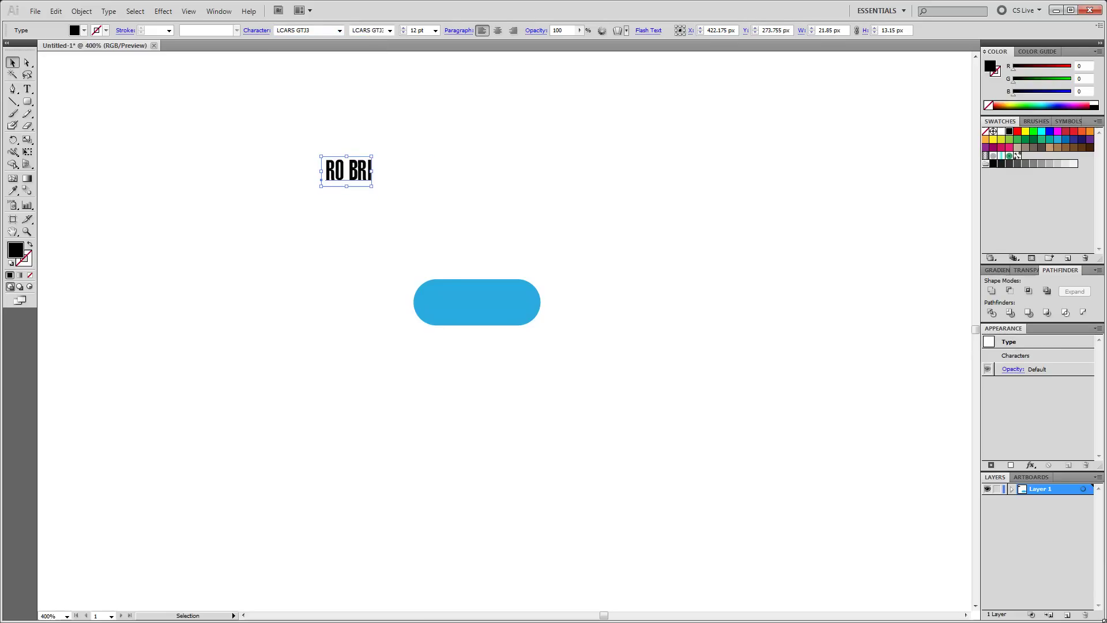
- Set the initials to 8 pt and reselect the text object
left_click(436, 31)
left_click(428, 65)
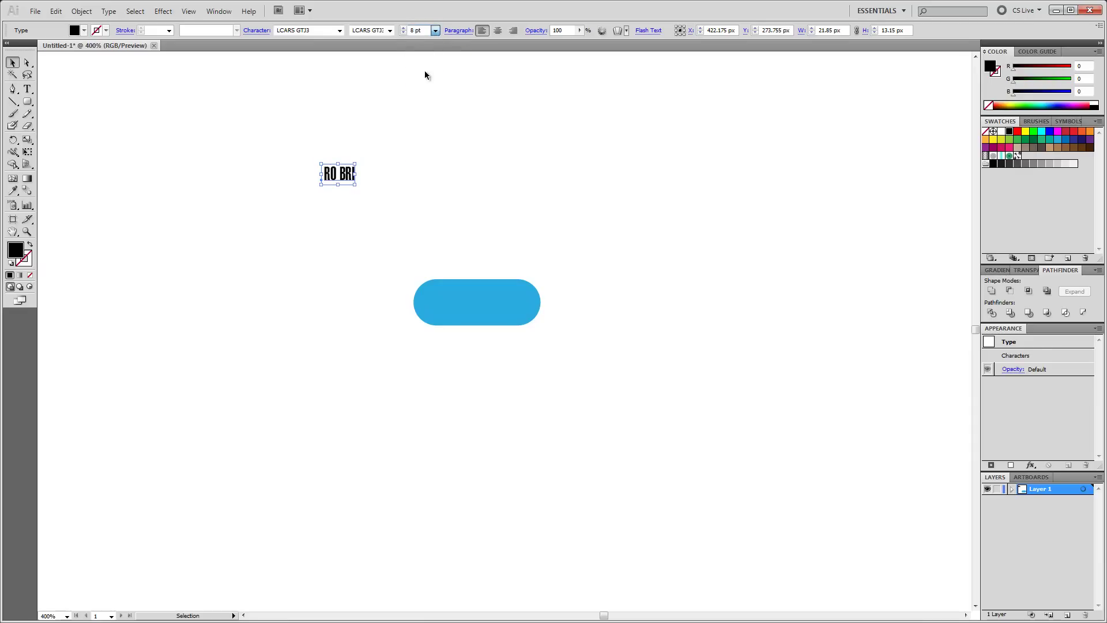
left_click(286, 175)
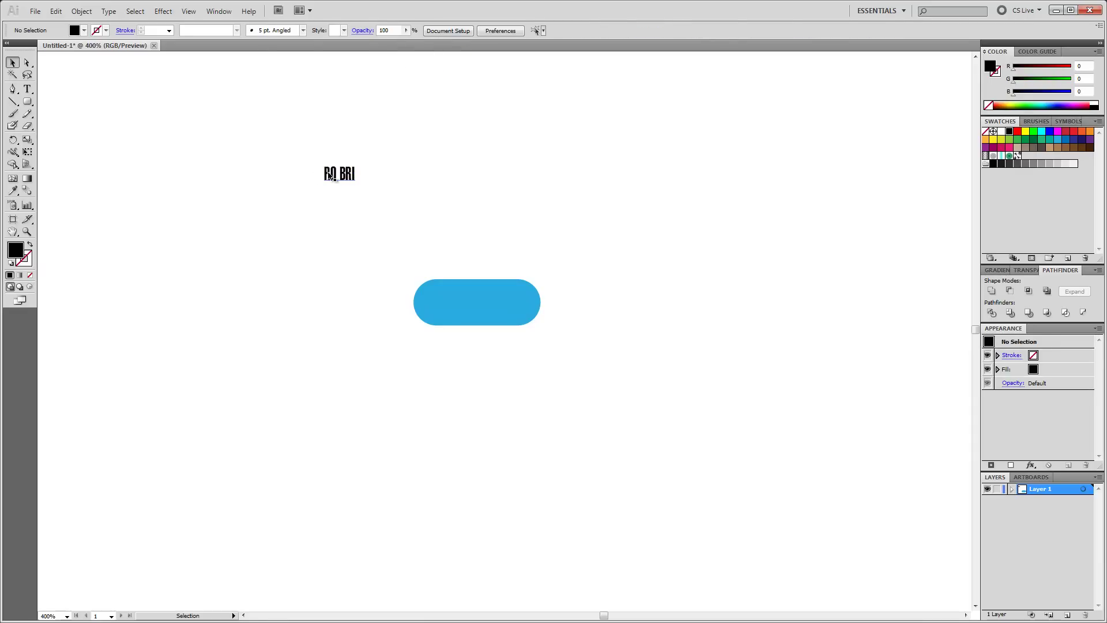
double_click(330, 175)
left_click(326, 175)
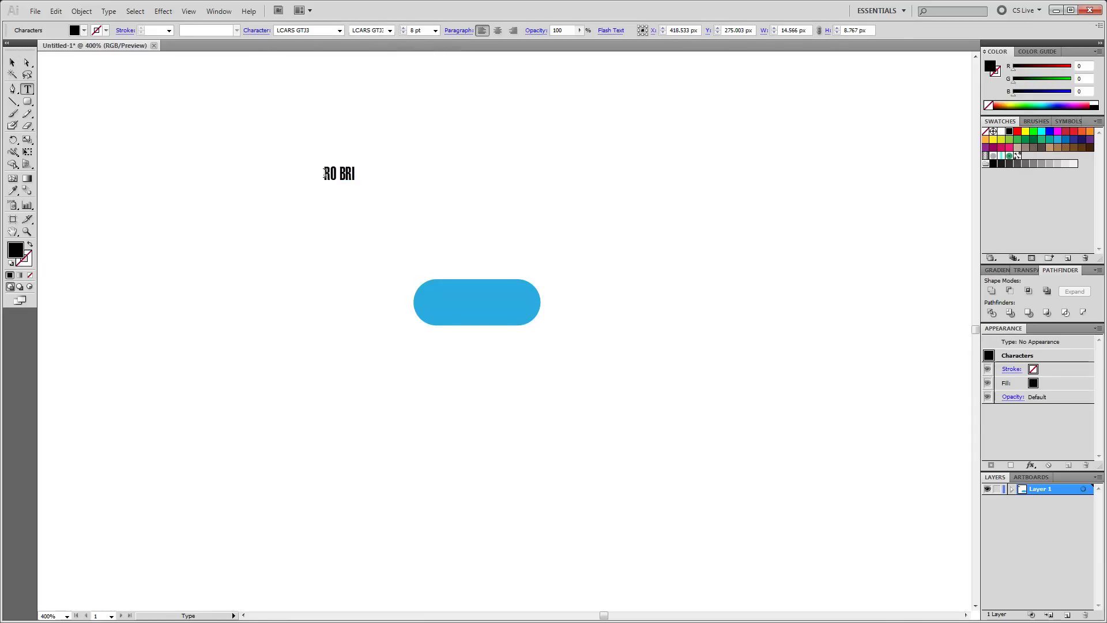
key("Escape")
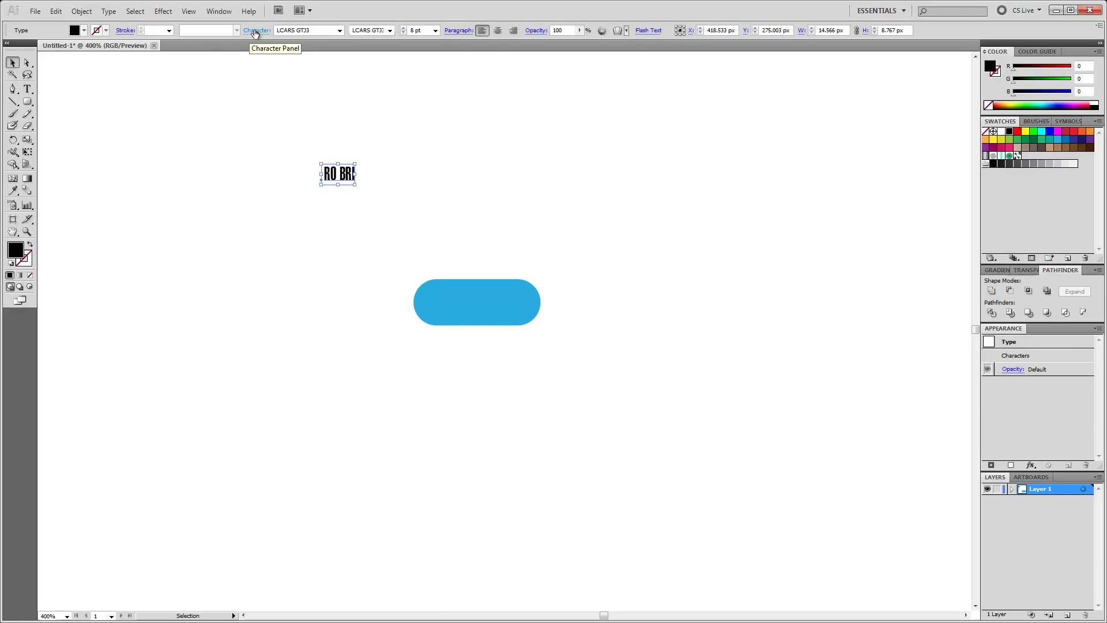
- Set the initials' horizontal scale to 90% in the Character panel
left_click(255, 32)
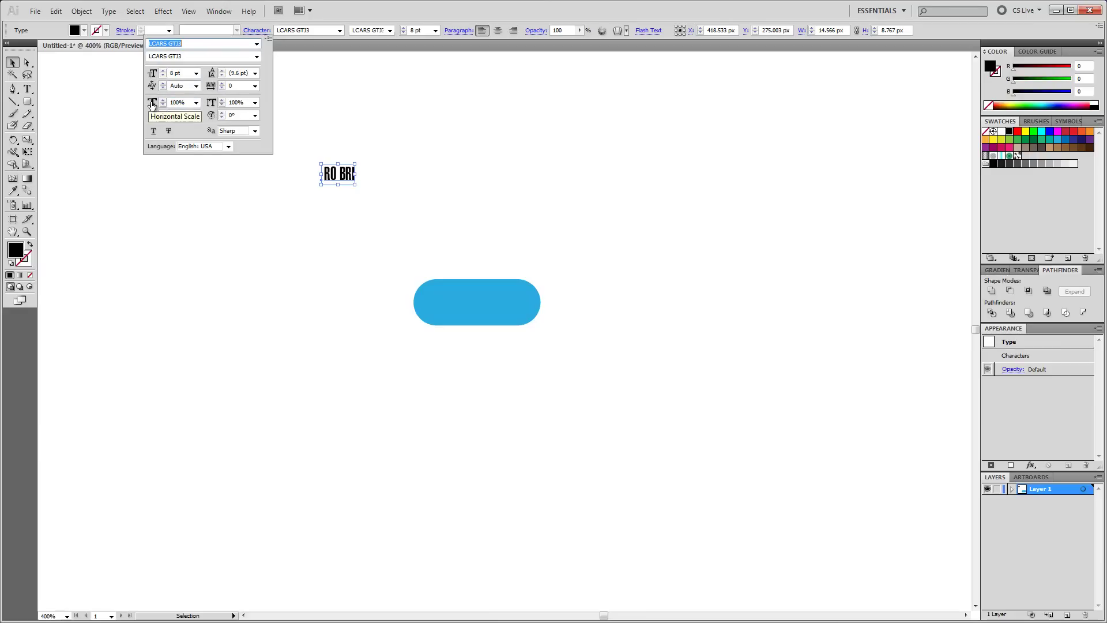
left_click(195, 103)
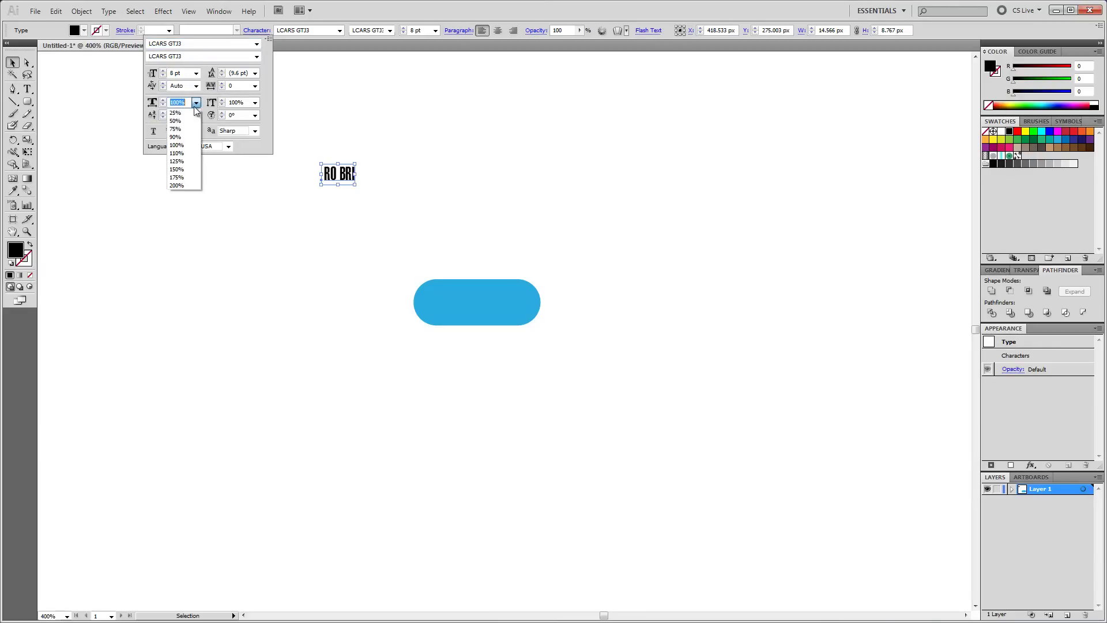
left_click(191, 140)
left_click(331, 200)
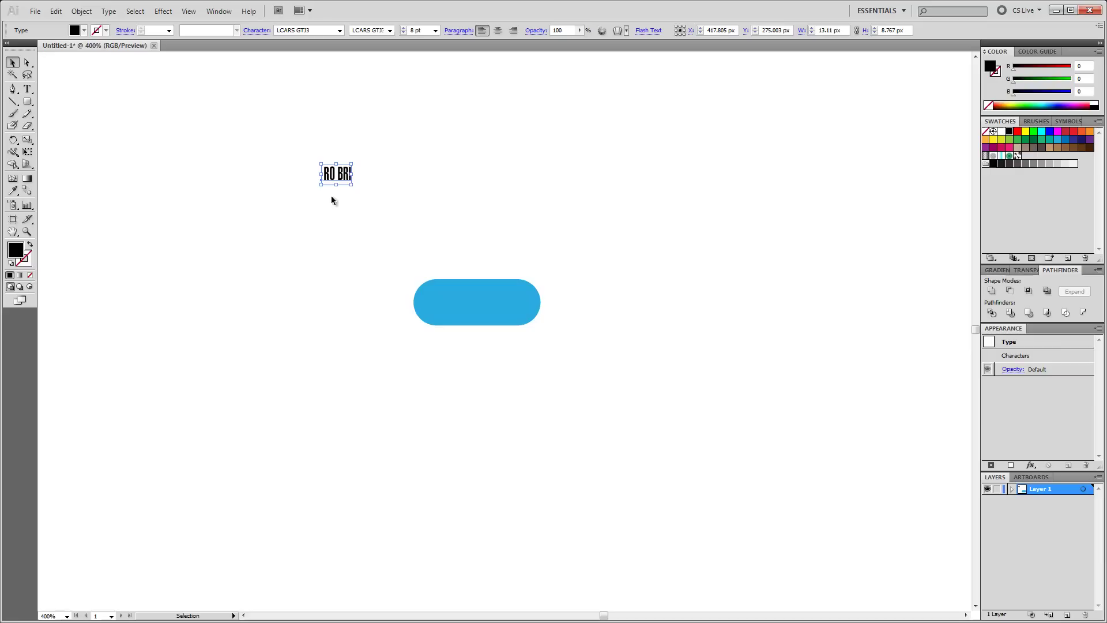
- Right-align the 'RO BRI' paragraph
left_click(513, 31)
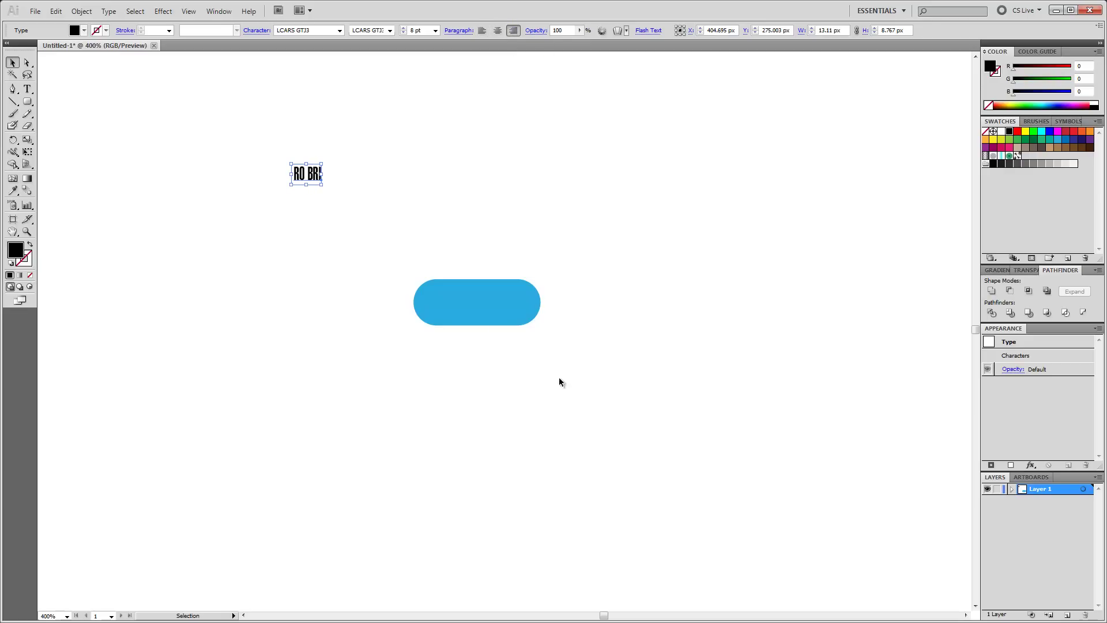
- Snap the initials to the button's bottom edge at its right end, then nudge them up
left_click(28, 64)
left_click_drag(321, 180, 346, 199)
left_click_drag(346, 200, 492, 328)
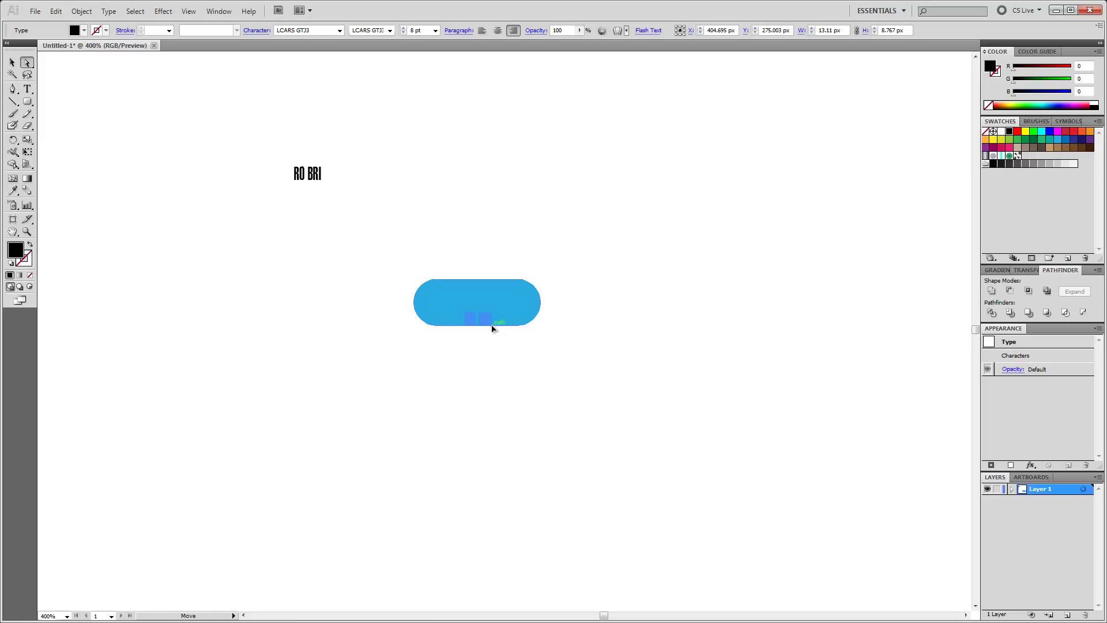
left_click_drag(493, 328, 518, 328)
left_click_drag(517, 329, 518, 328)
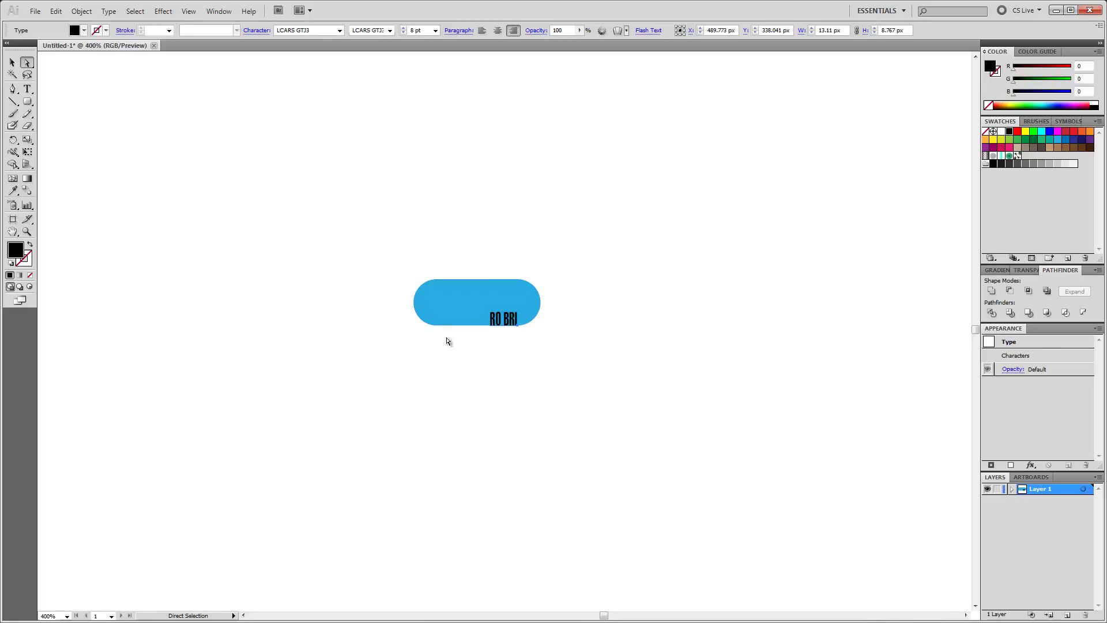
left_click(13, 63)
key("Up")
key("Up")
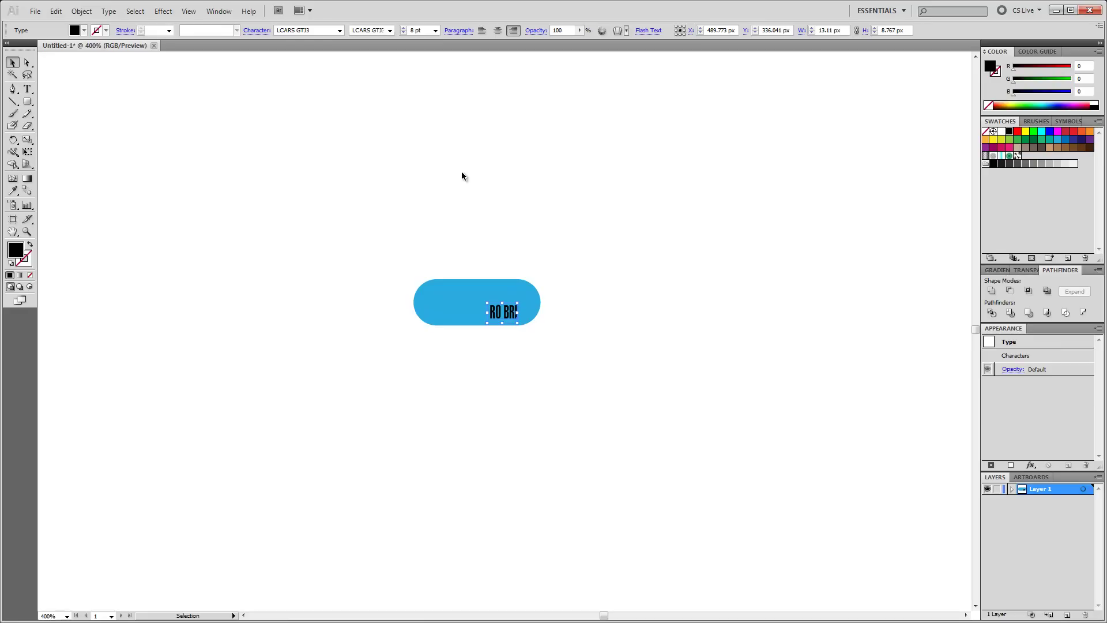
left_click(429, 196)
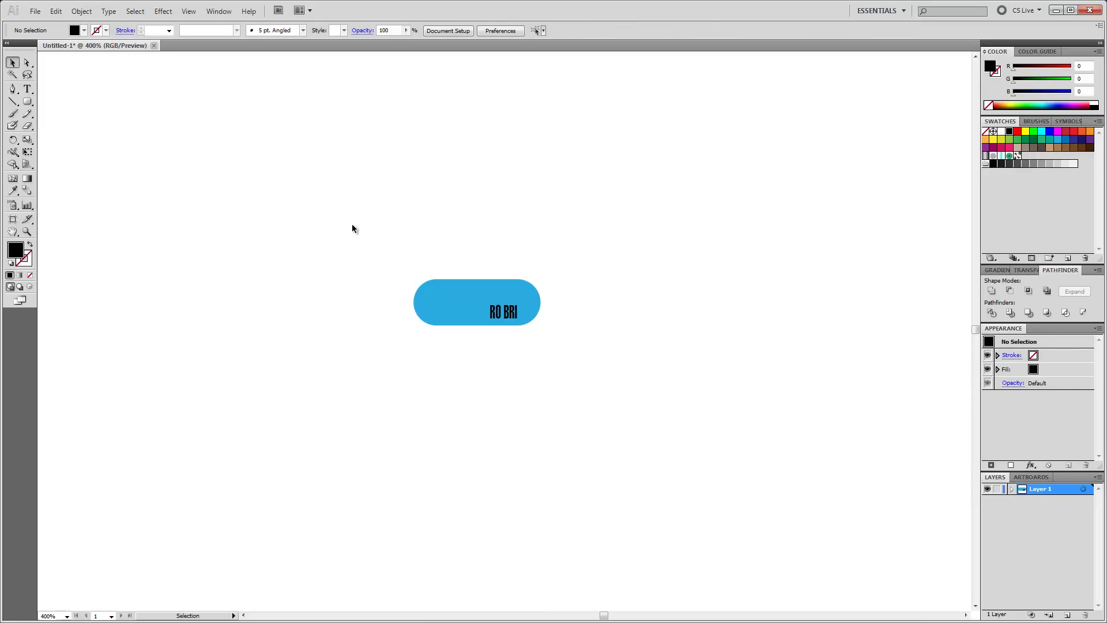
- Alt-drag a copy of the button and its initials directly below the original
left_click_drag(352, 228, 643, 395)
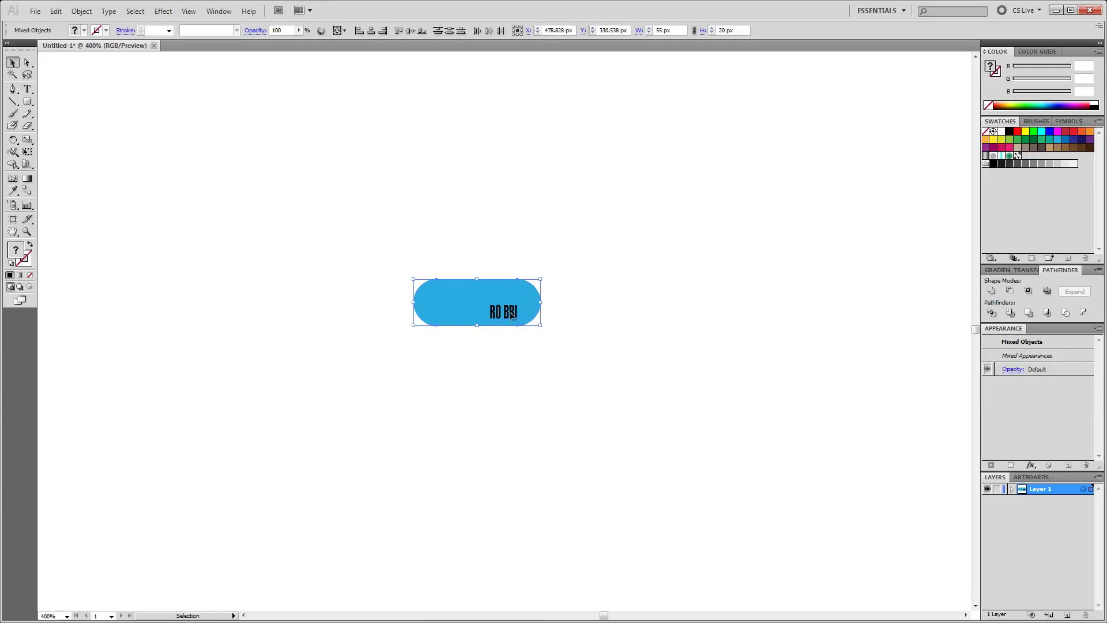
key("a")
mouse_move(523, 281)
left_mouse_down()
mouse_move(537, 377)
mouse_move(519, 329)
left_mouse_up()
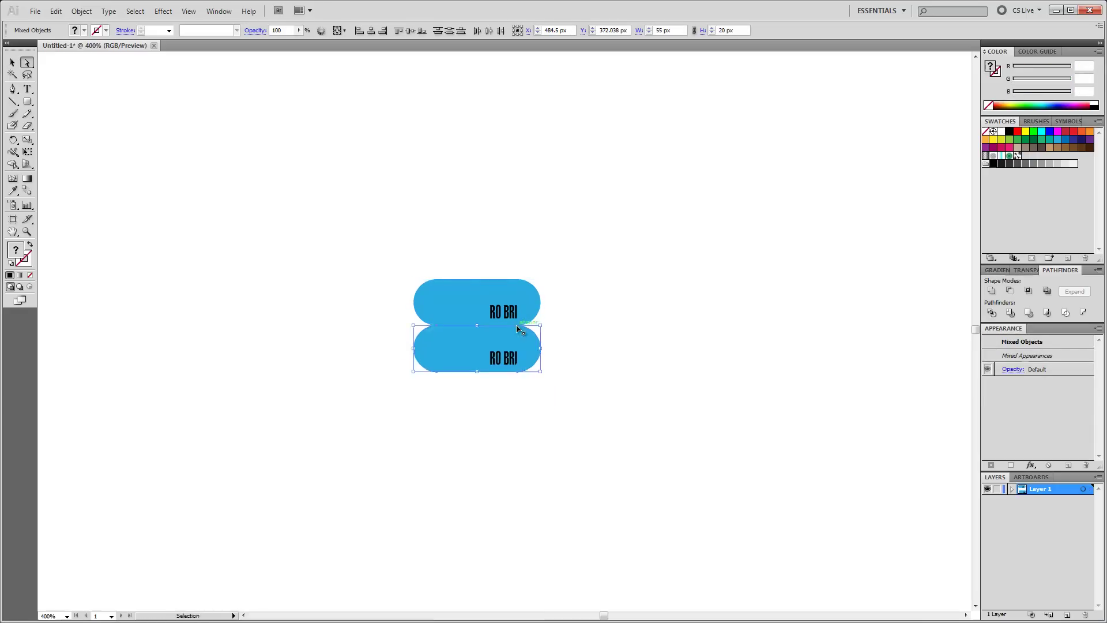
key("Down")
key("Down")
key("Down")
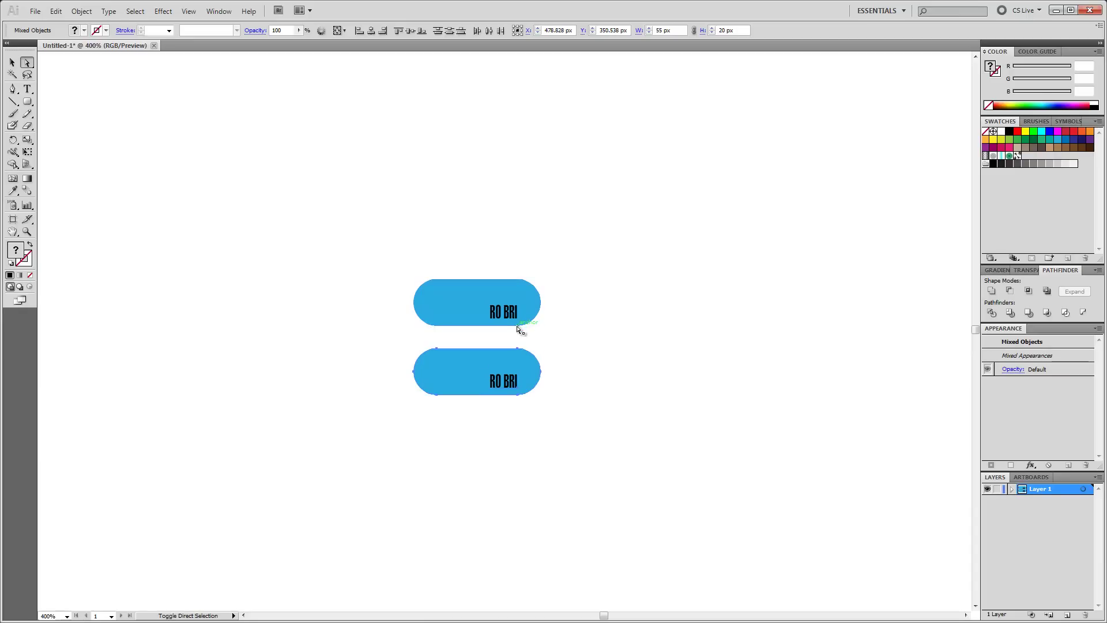
left_click(208, 256)
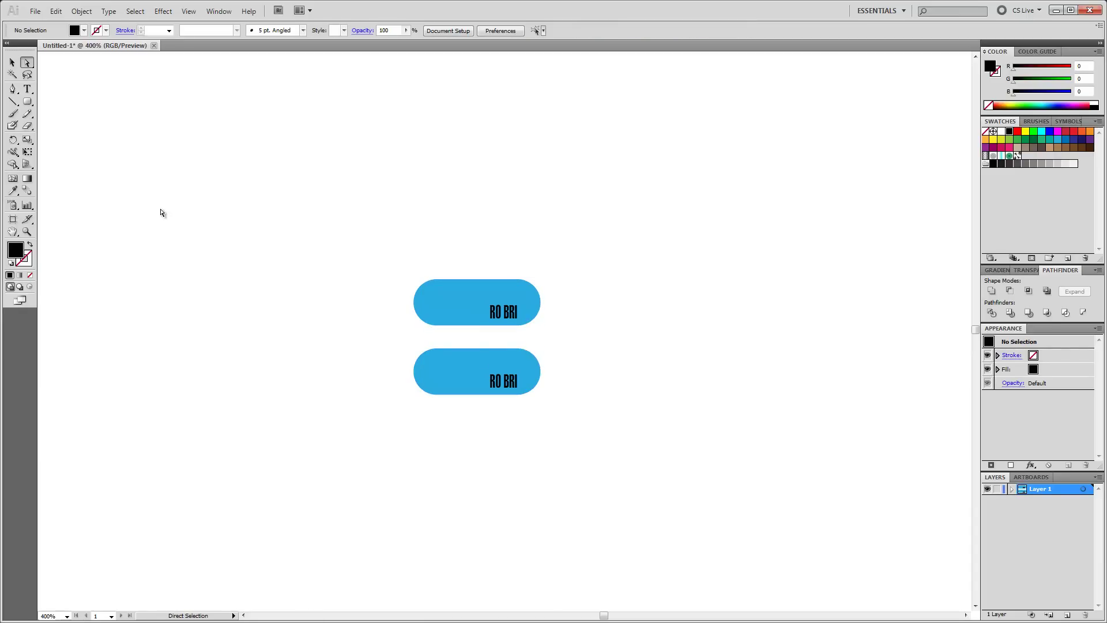